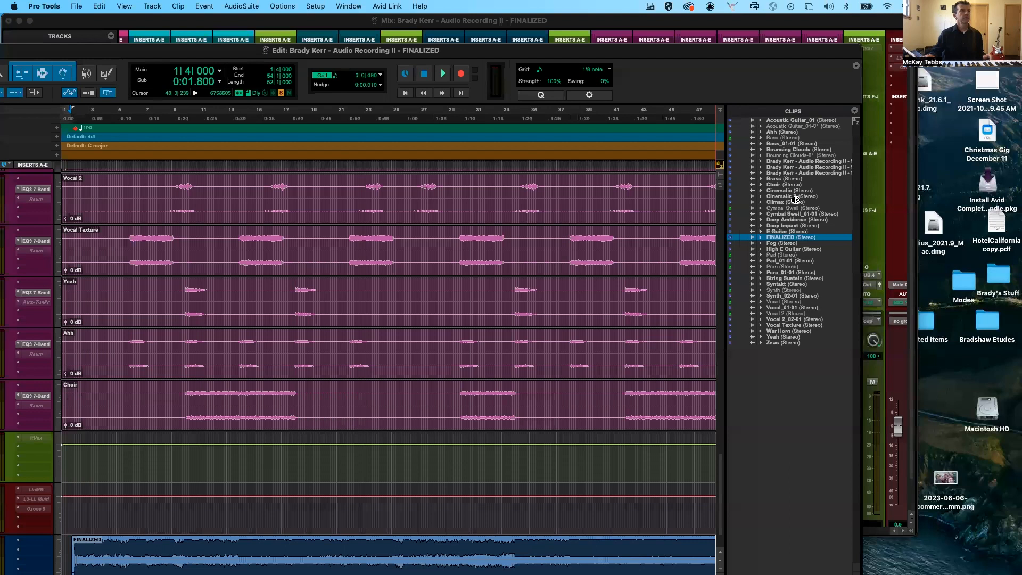
{"action": "left_click", "coordinate": [855, 111]}
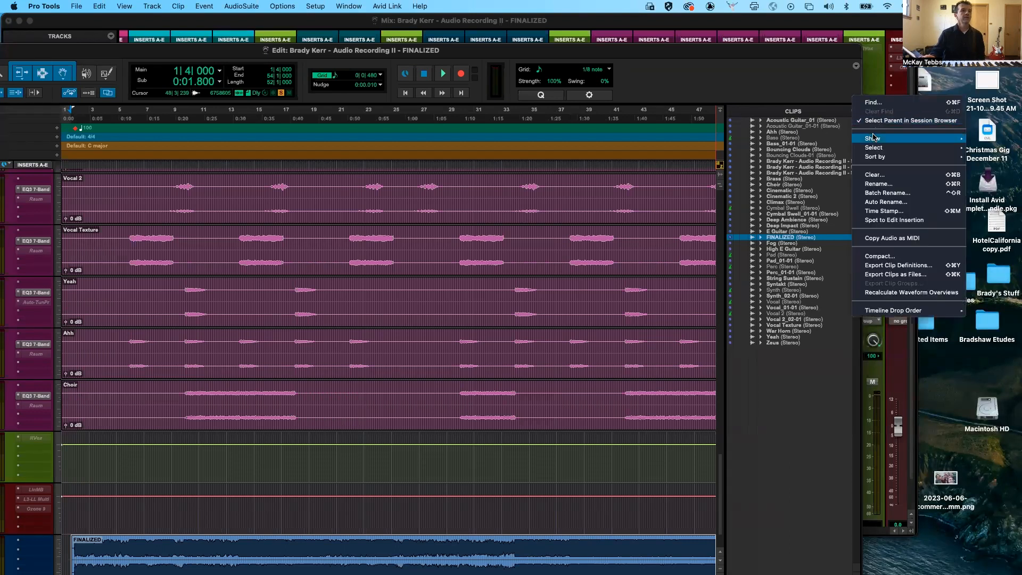
{"action": "mouse_move", "coordinate": [883, 151]}
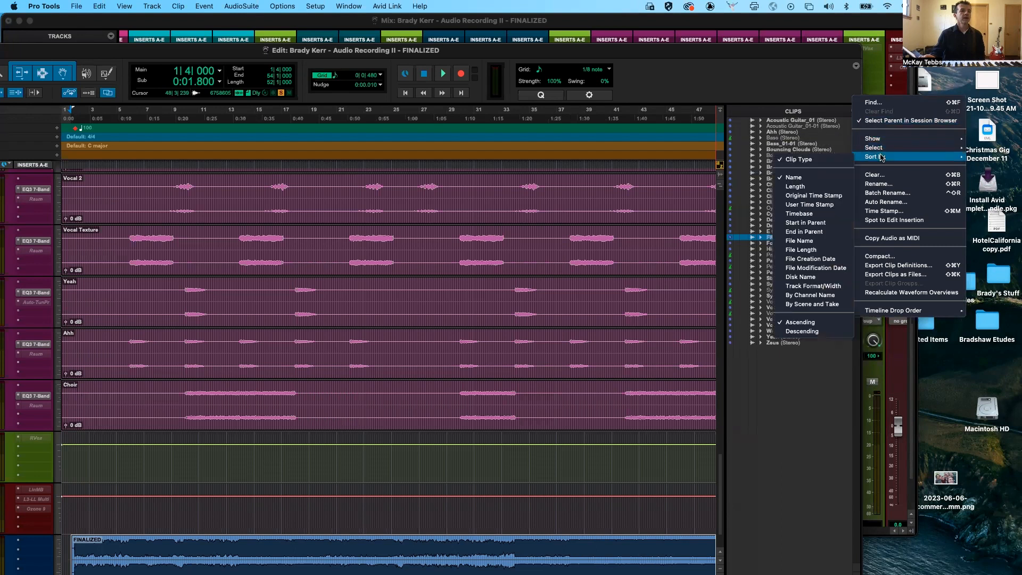
{"action": "left_click", "coordinate": [830, 111]}
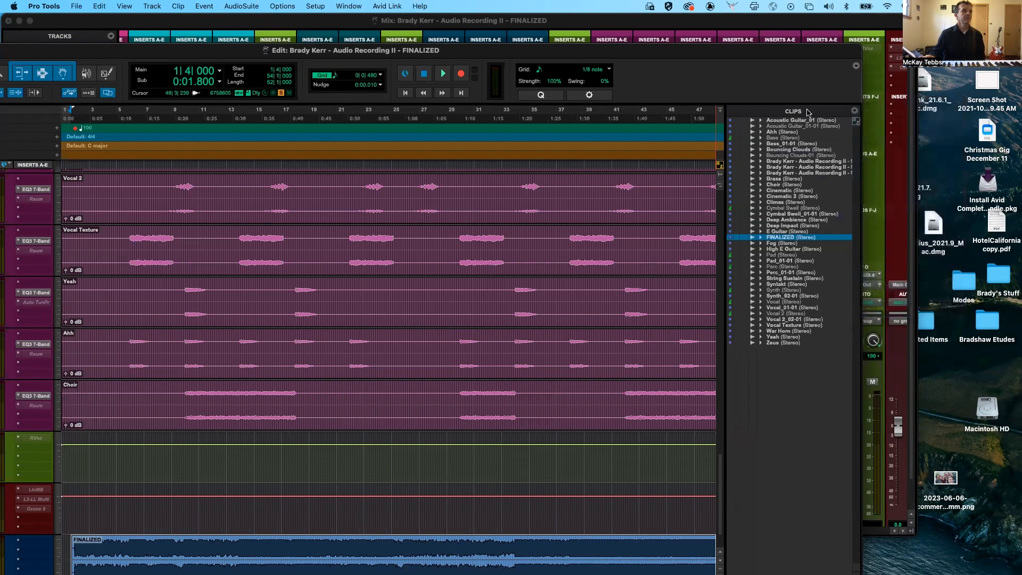
{"action": "left_click", "coordinate": [803, 113]}
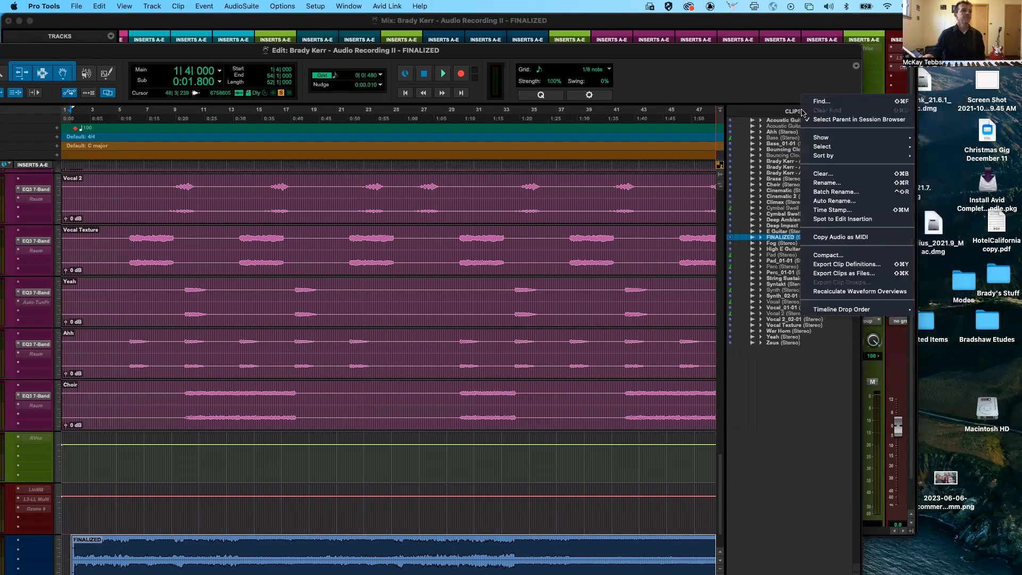
{"action": "mouse_move", "coordinate": [821, 140]}
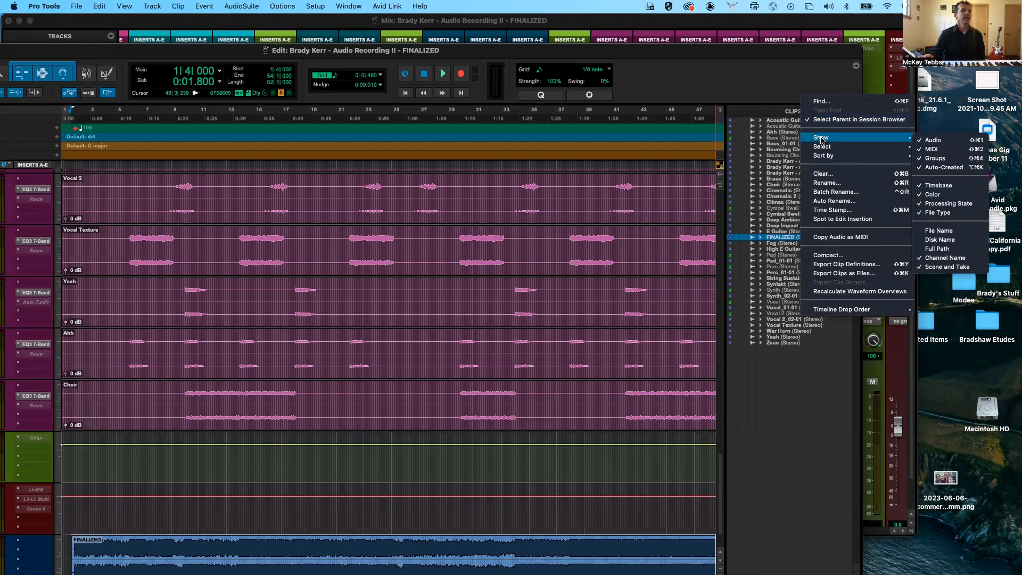
{"action": "left_click", "coordinate": [791, 113]}
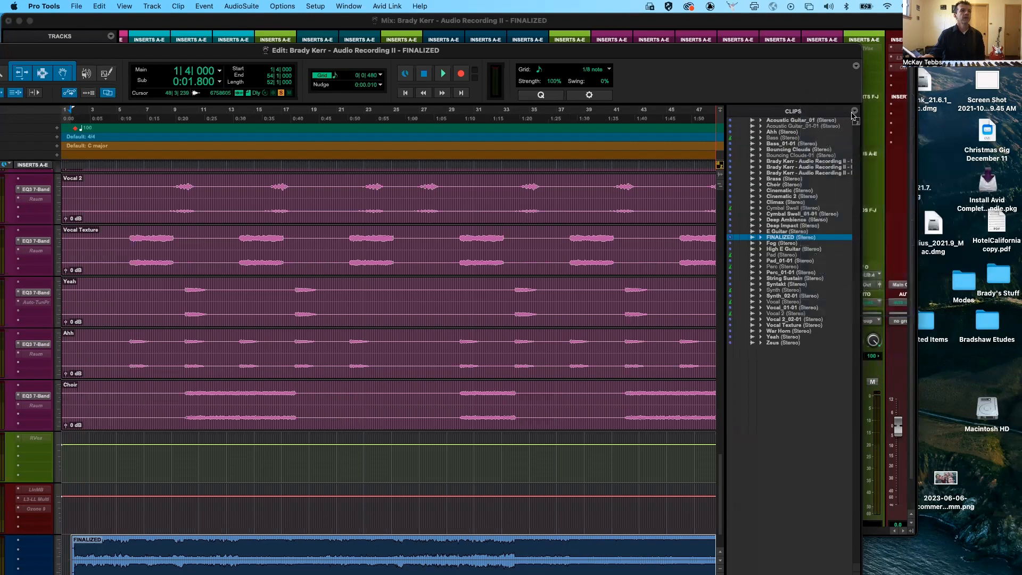
- Hide the audio clips in the Clips list and show them again
{"action": "left_click", "coordinate": [855, 113]}
{"action": "mouse_move", "coordinate": [869, 140]}
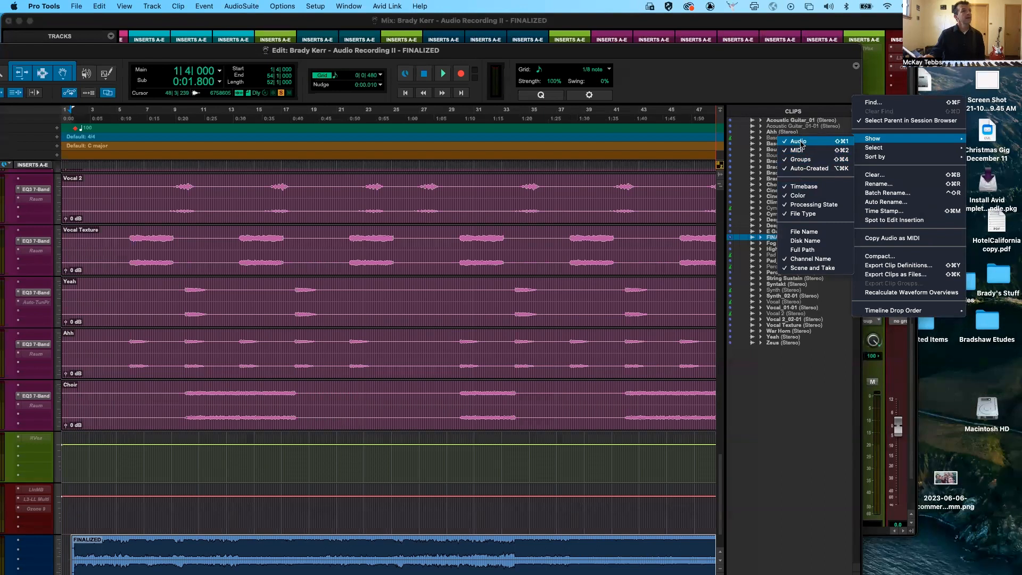
{"action": "key", "text": "Escape"}
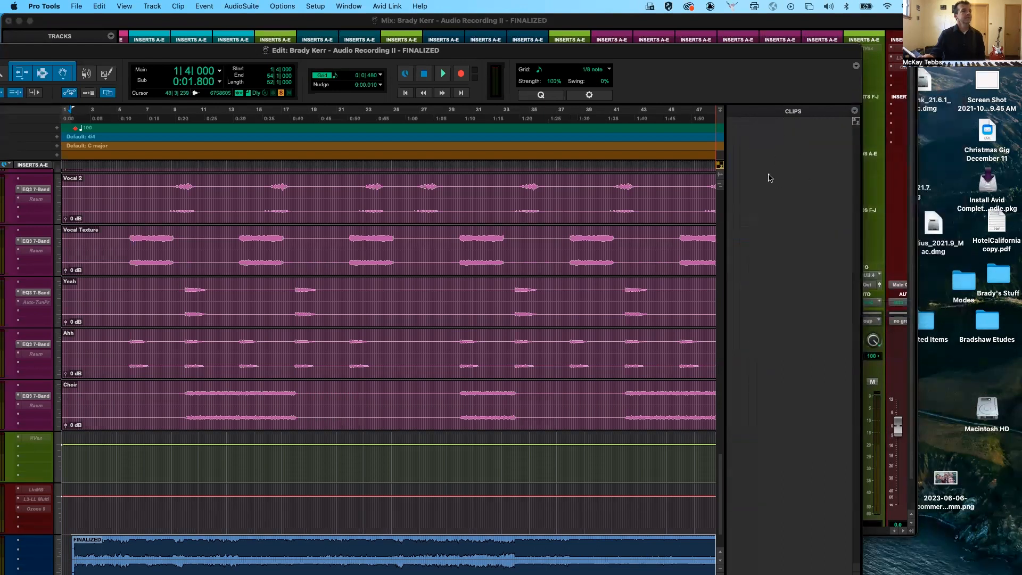
{"action": "left_click", "coordinate": [855, 113]}
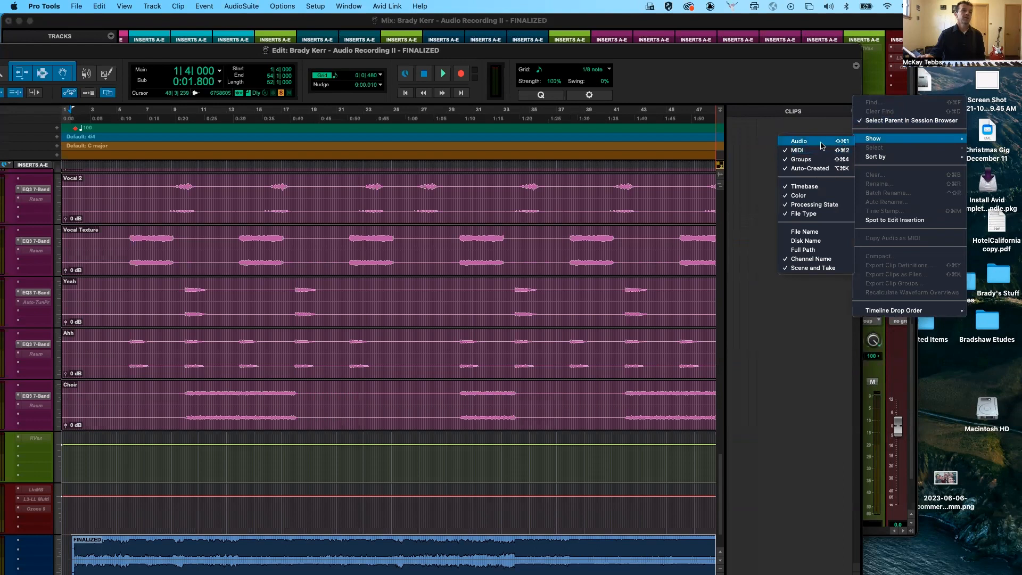
{"action": "left_click", "coordinate": [822, 143]}
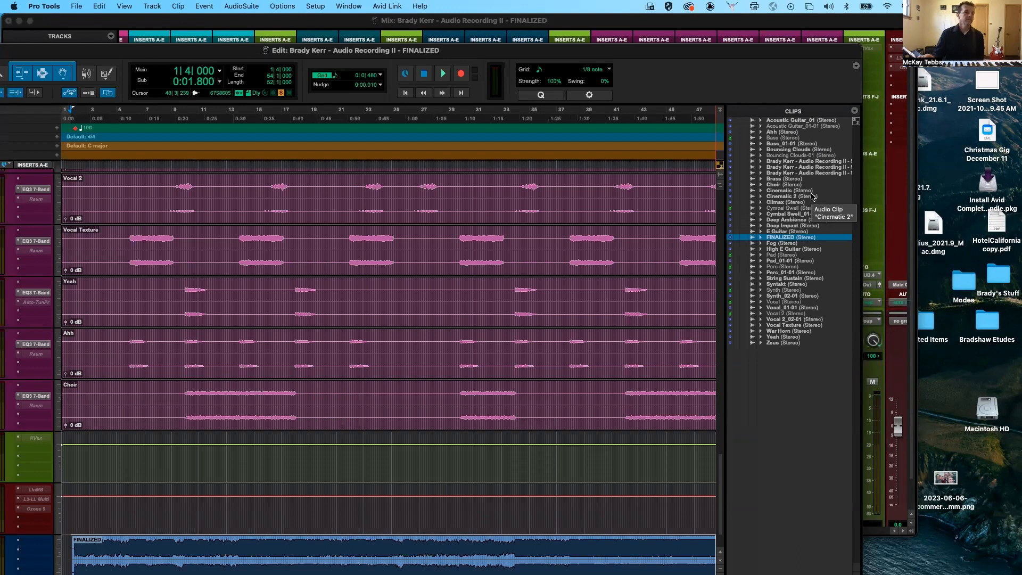
- Select all clips in the Clips list
{"action": "left_click", "coordinate": [856, 112]}
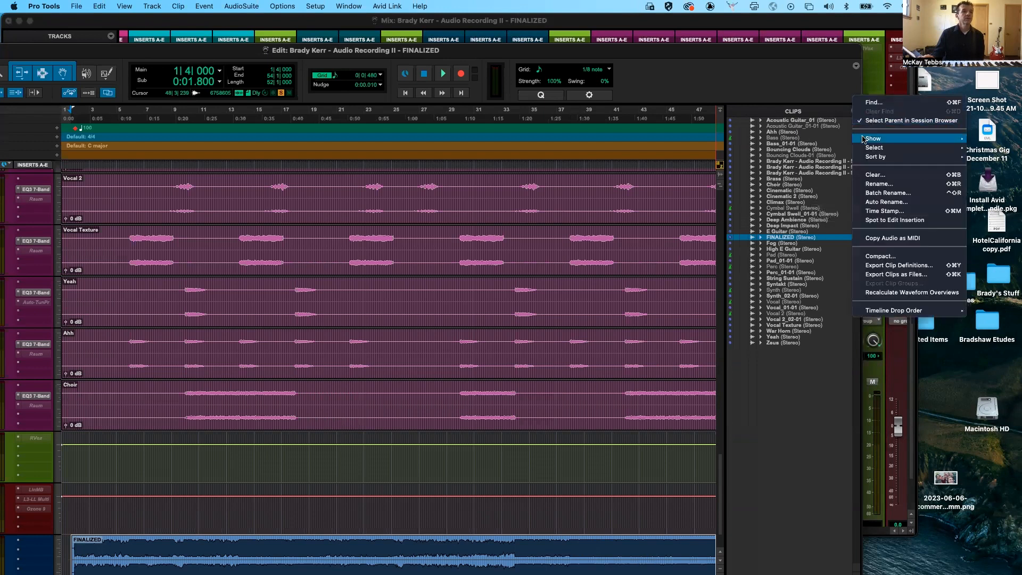
{"action": "mouse_move", "coordinate": [866, 145]}
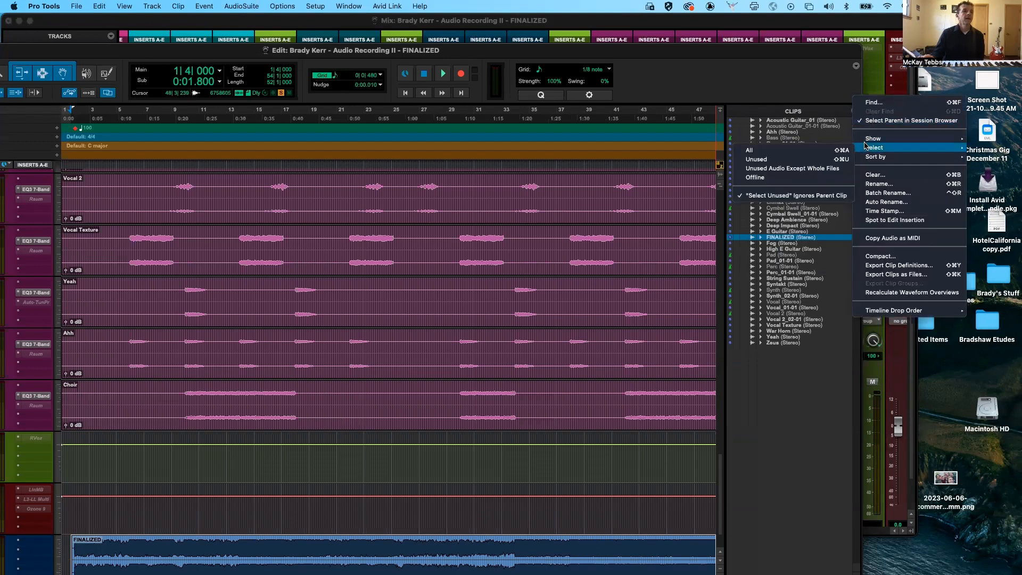
{"action": "left_click", "coordinate": [819, 151]}
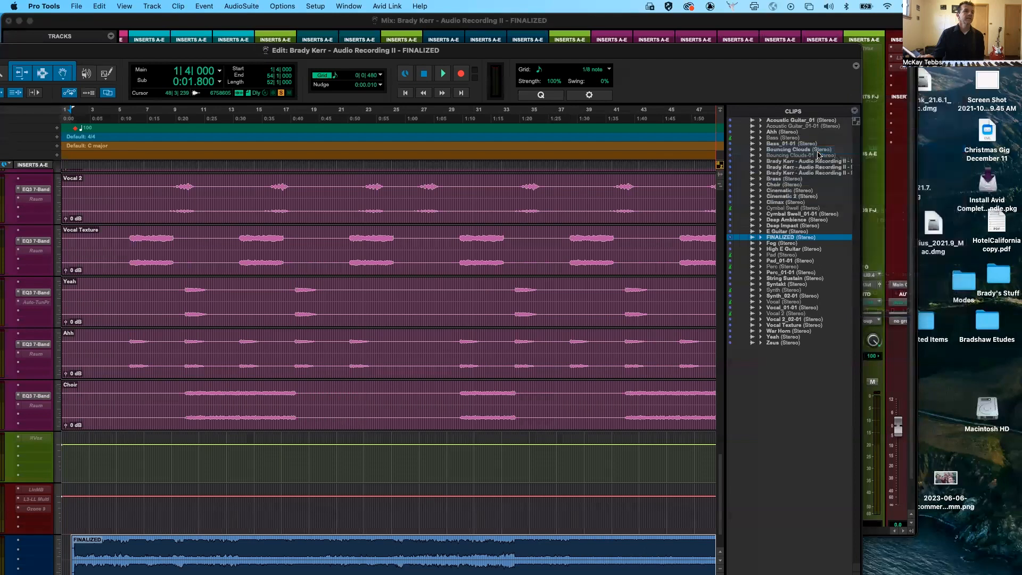
- Select only the unused clips in the Clips list
{"action": "left_click", "coordinate": [855, 112]}
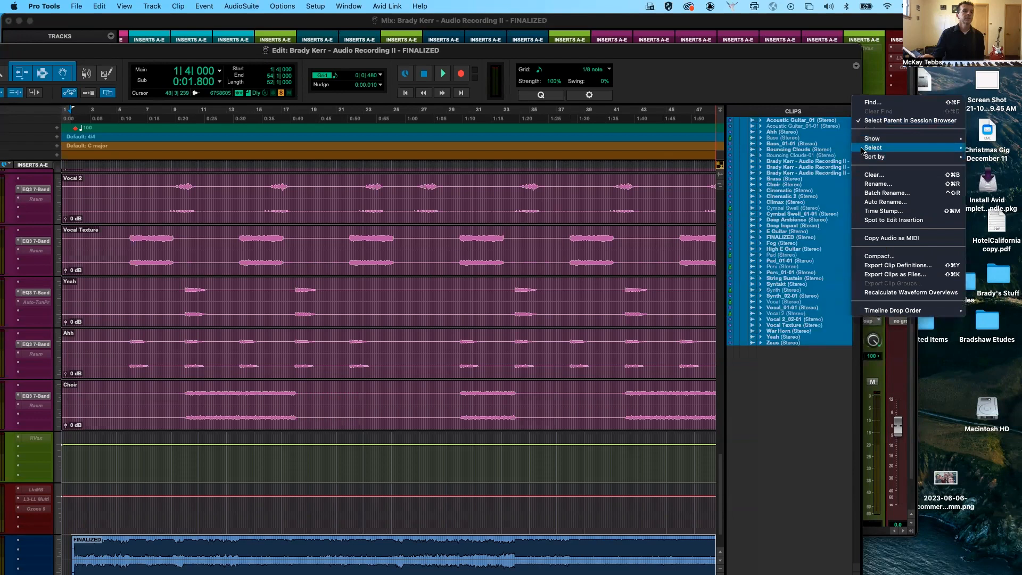
{"action": "mouse_move", "coordinate": [864, 150]}
{"action": "left_click", "coordinate": [826, 160]}
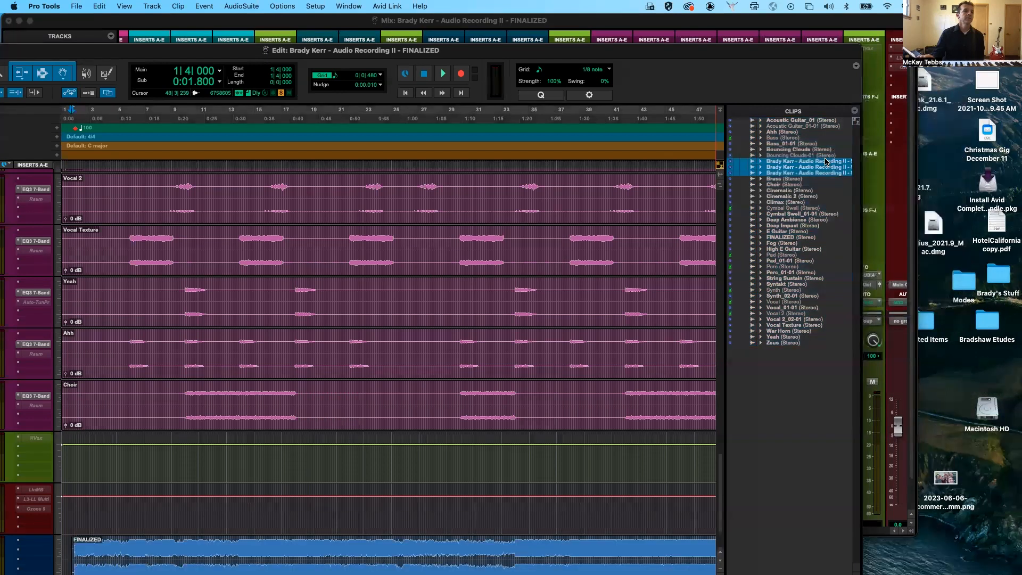
- Sort the Clips list by length, return it to sorting by name, and clear the clip selection
{"action": "left_click", "coordinate": [855, 111]}
{"action": "mouse_move", "coordinate": [873, 156]}
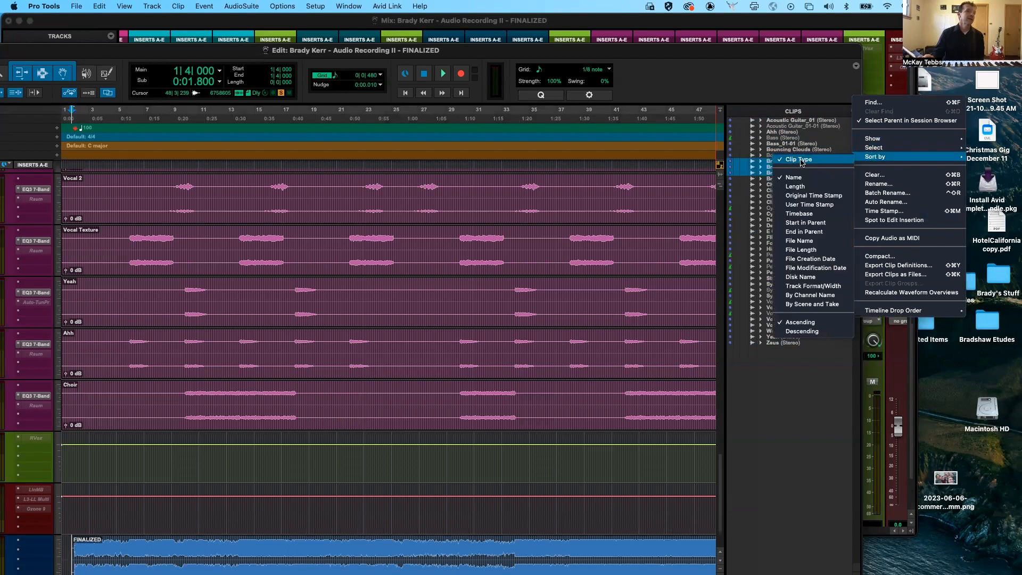
{"action": "left_click", "coordinate": [797, 177]}
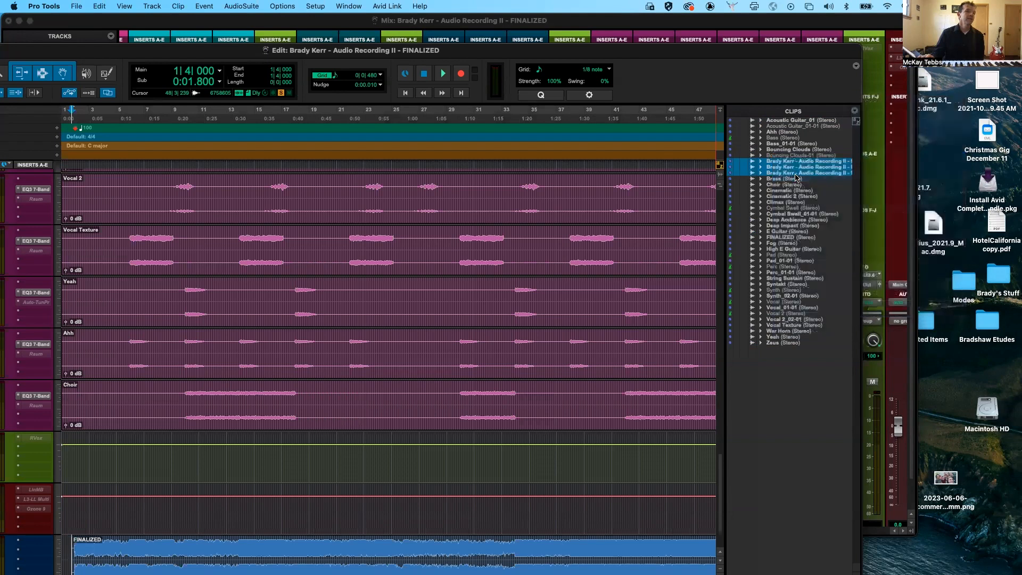
{"action": "left_click", "coordinate": [855, 110]}
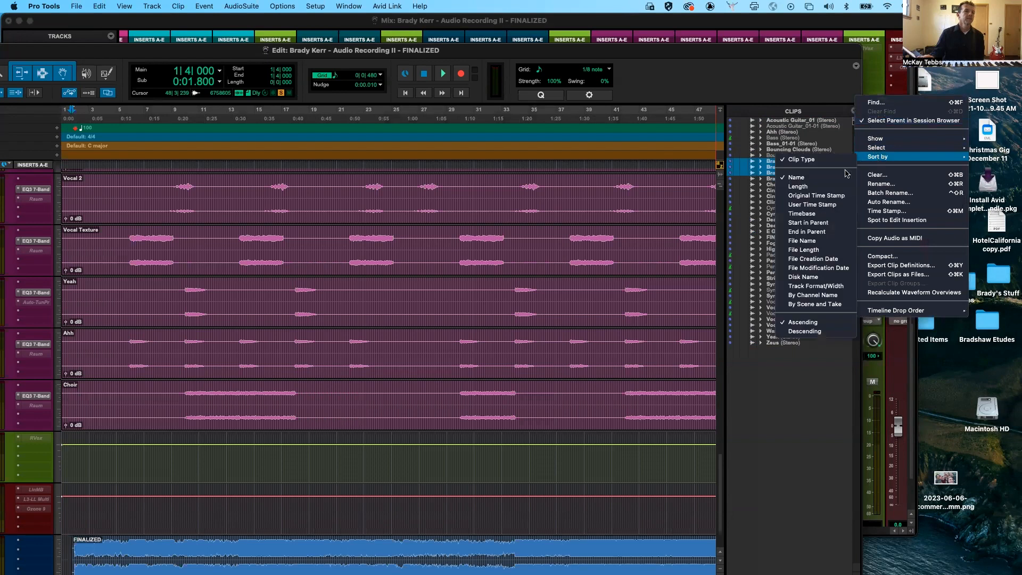
{"action": "left_click", "coordinate": [829, 188]}
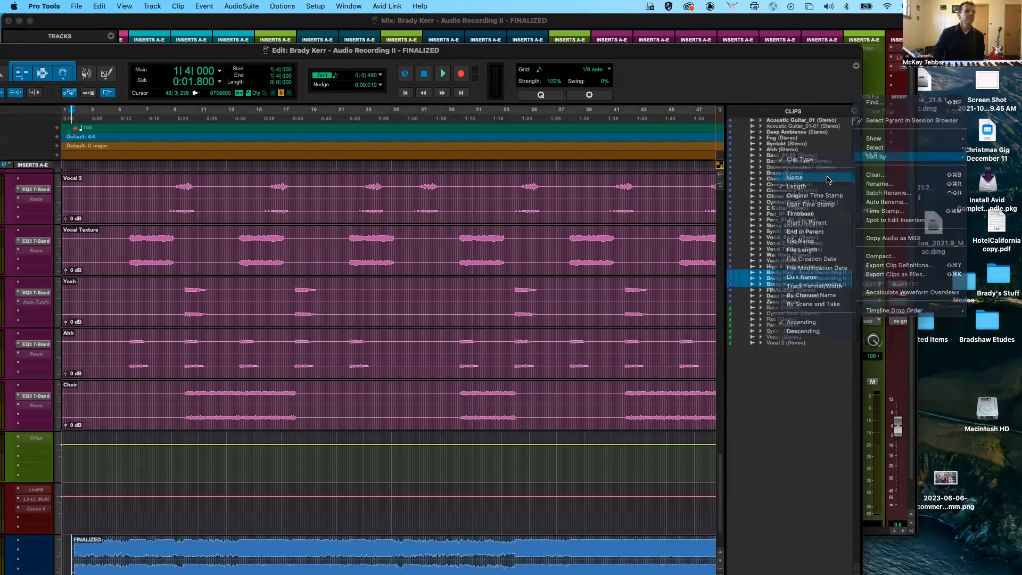
{"action": "left_click", "coordinate": [829, 178]}
{"action": "left_click", "coordinate": [808, 364]}
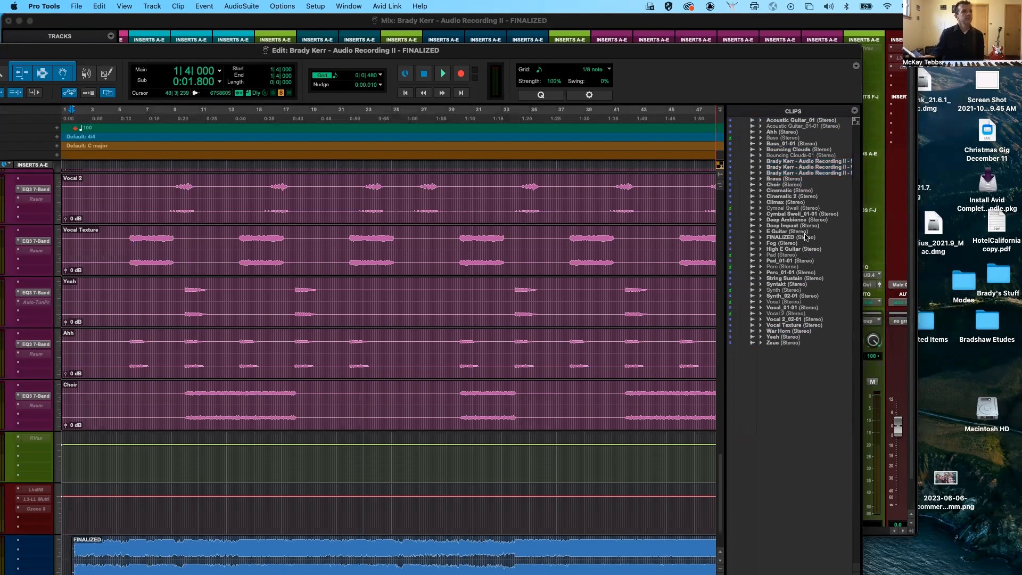
- Create a new stereo audio track directly below the FINALIZED track
{"action": "left_click", "coordinate": [782, 161]}
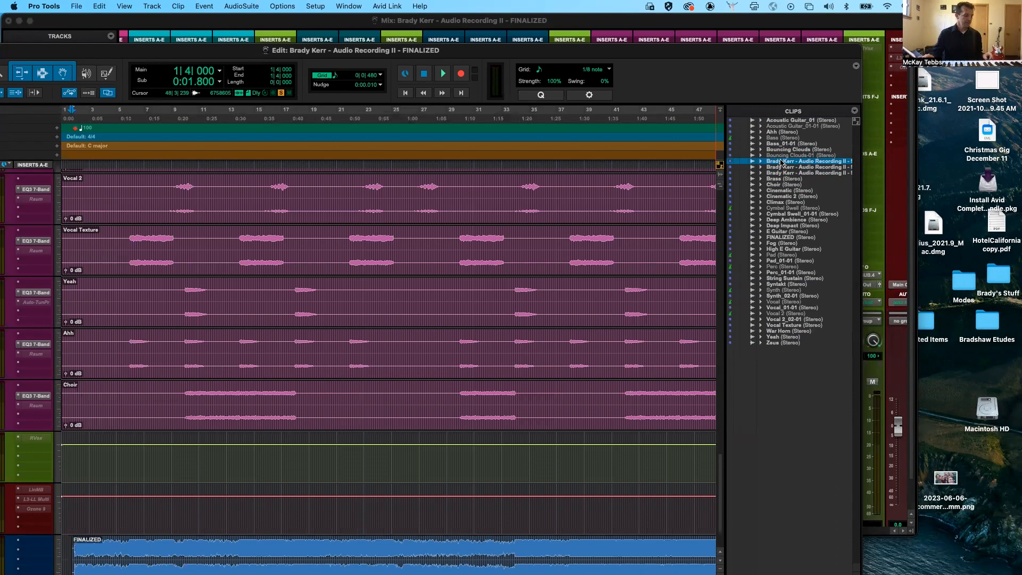
{"action": "scroll", "coordinate": [591, 418], "scroll_direction": "down", "scroll_amount": 2}
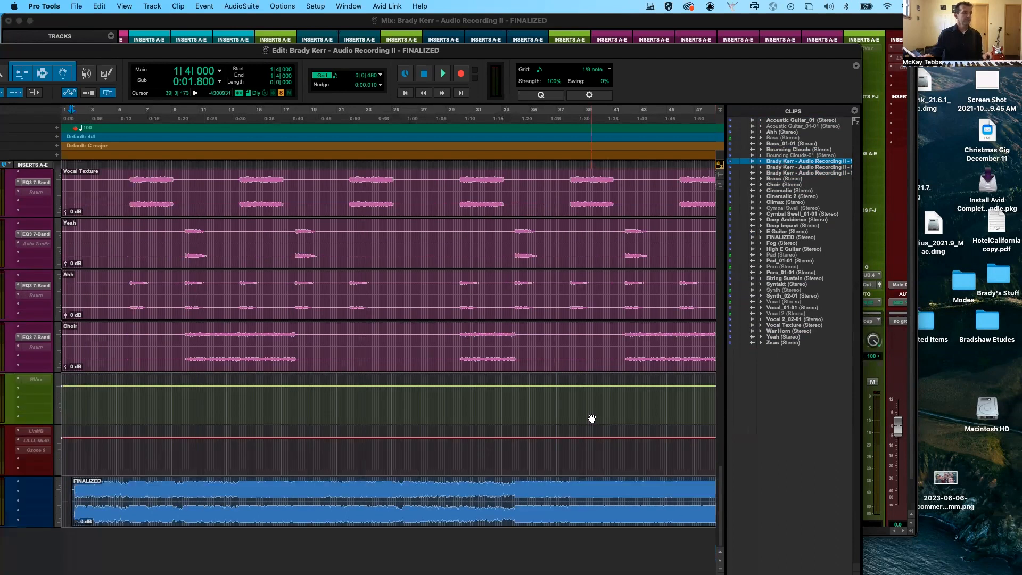
{"action": "double_click", "coordinate": [489, 543]}
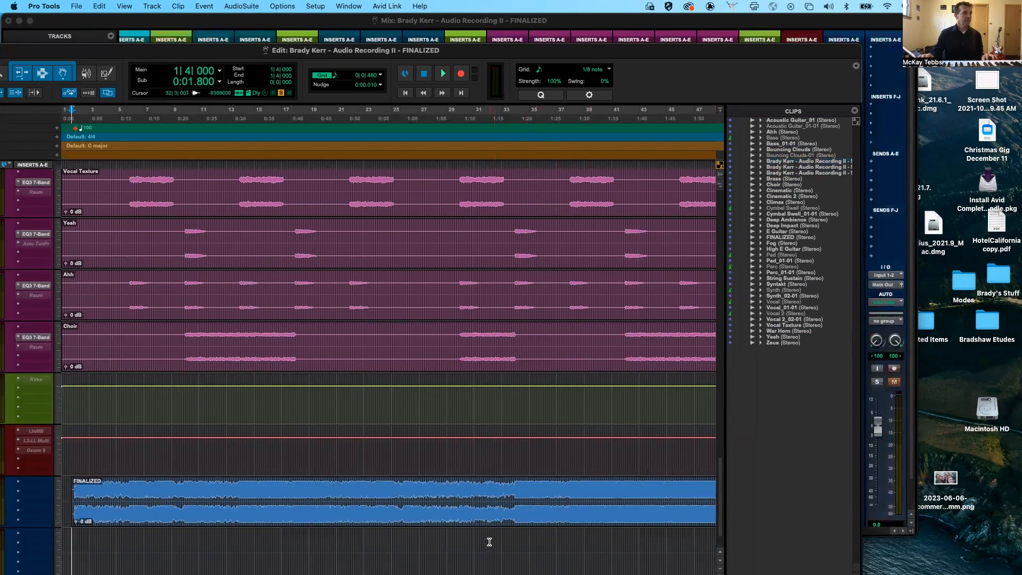
- Place the Cinematic clip from the Clips list on the new track at bar 20, and undo the placement
{"action": "left_click_drag", "start_coordinate": [779, 191], "coordinate": [323, 561]}
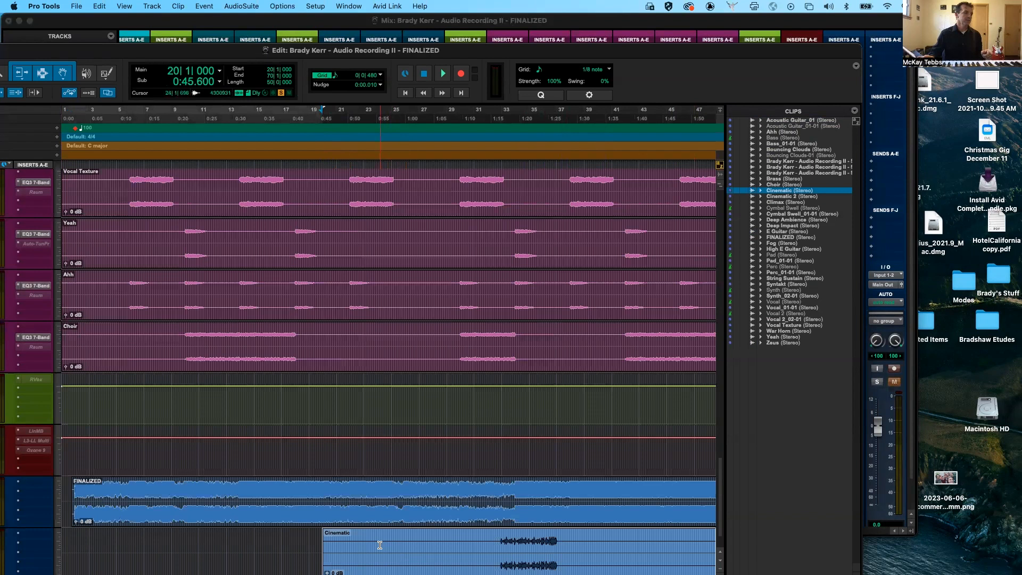
{"action": "key", "text": "super+z"}
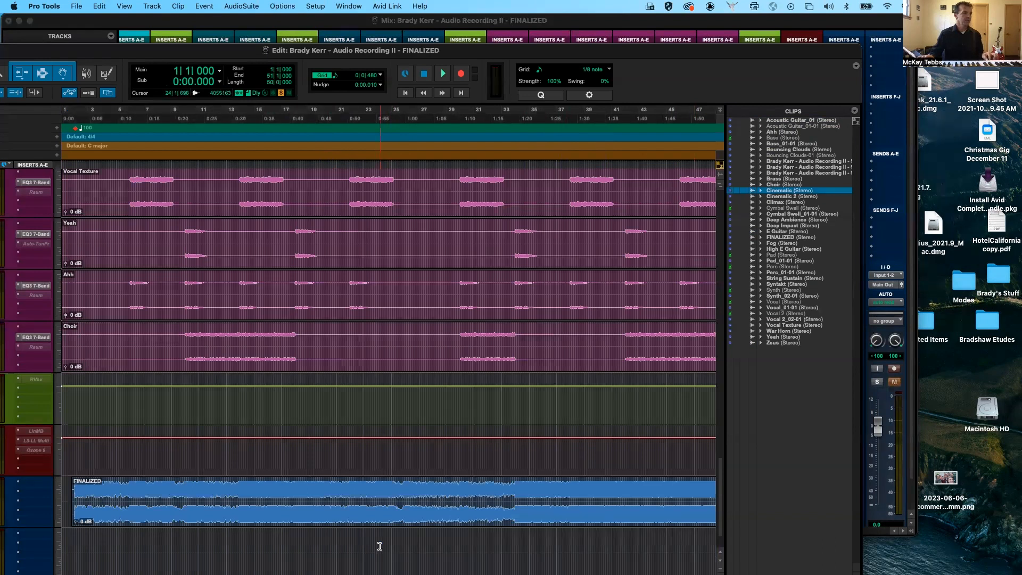
- Audition the Sci-Fi Concept EQ.1 clip directly from the Clips list
{"action": "left_click", "coordinate": [784, 168], "text": "alt"}
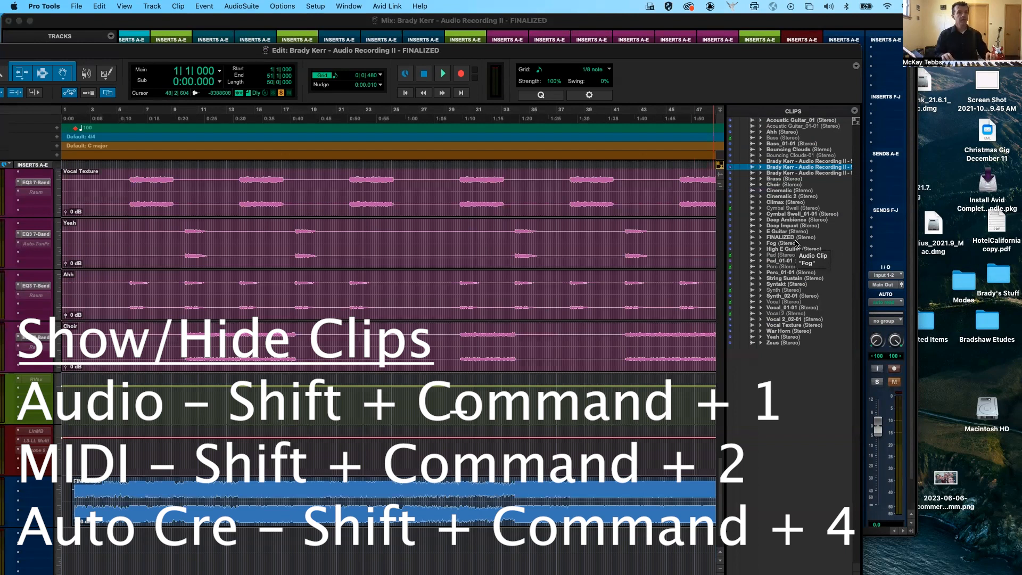
- Toggle the audio clips in the Clips list hidden and shown several times, ending with them shown
{"action": "key", "text": "shift+super+1"}
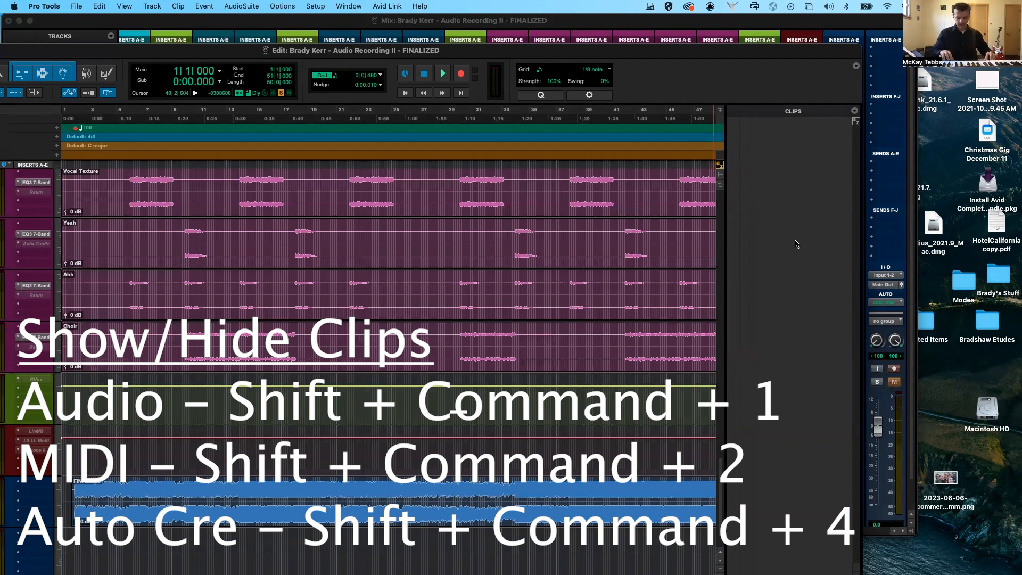
{"action": "key", "text": "shift+super+1"}
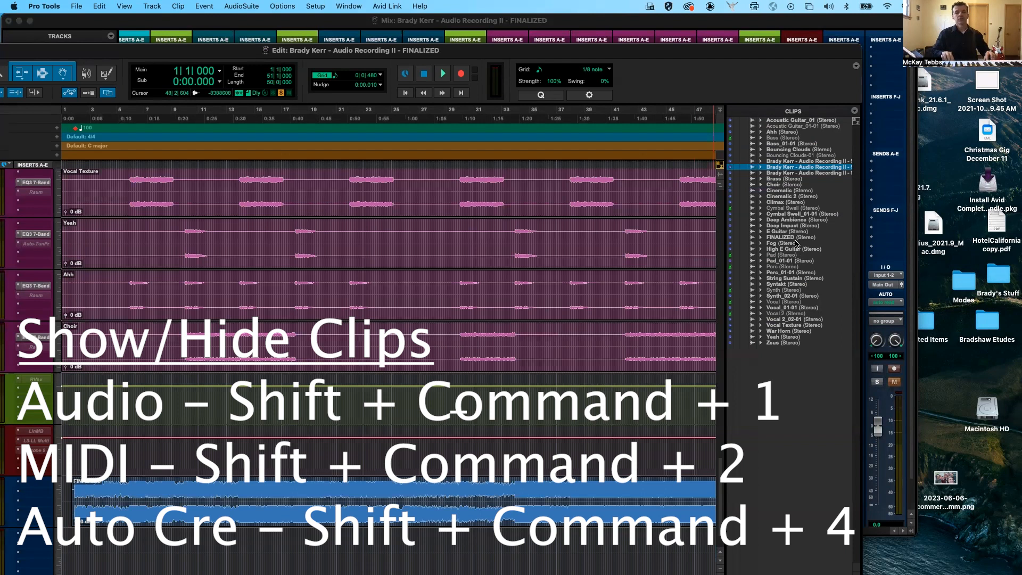
{"action": "key", "text": "shift+super+1"}
{"action": "key", "text": "shift+super+1"}
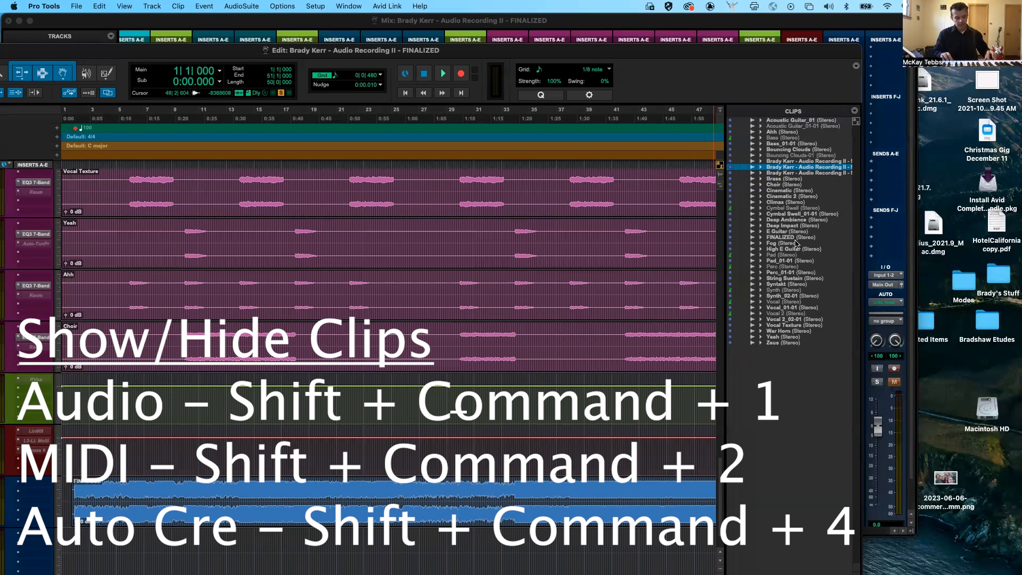
{"action": "key", "text": "shift+super+1"}
{"action": "key", "text": "shift+super+1"}
{"action": "key", "text": "shift+super+1"}
{"action": "key", "text": "shift+super+1"}
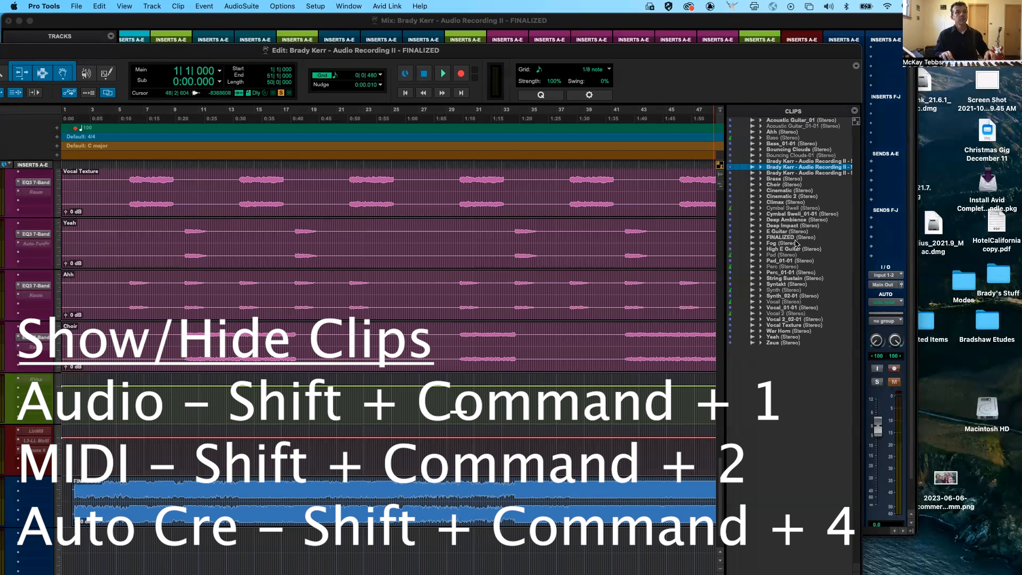
{"action": "key", "text": "shift+super+1"}
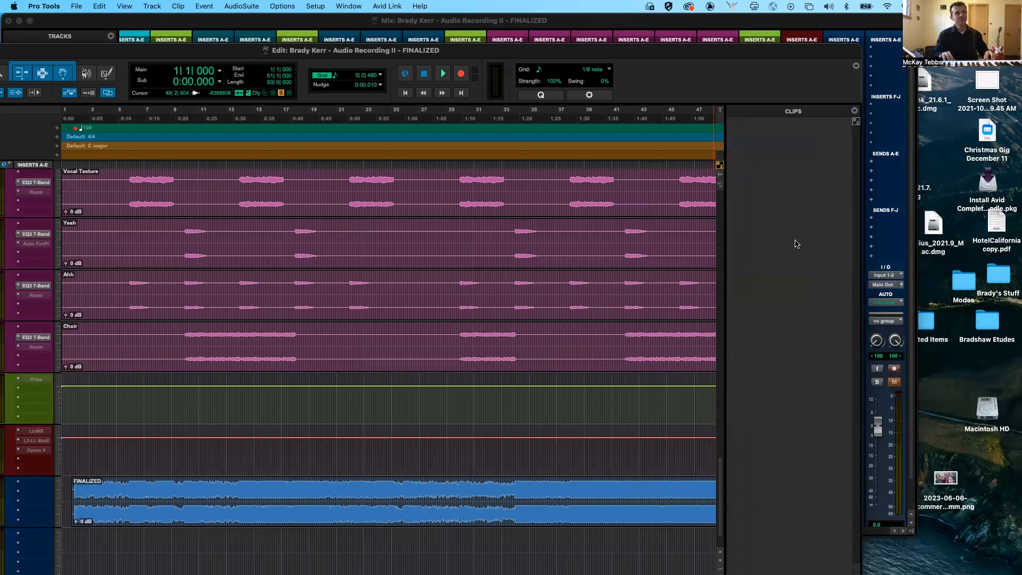
{"action": "key", "text": "shift+super+1"}
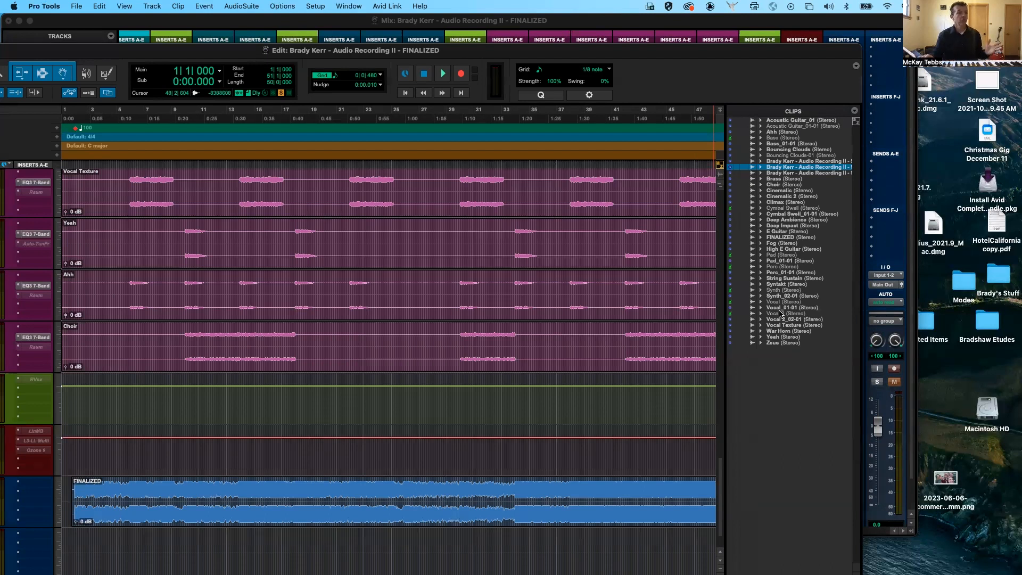
- Separate the grouped vocal clips, including Vocal Texture, Yeah, Ahh and Choir, at bar 45
{"action": "key", "text": "r"}
{"action": "key", "text": "r"}
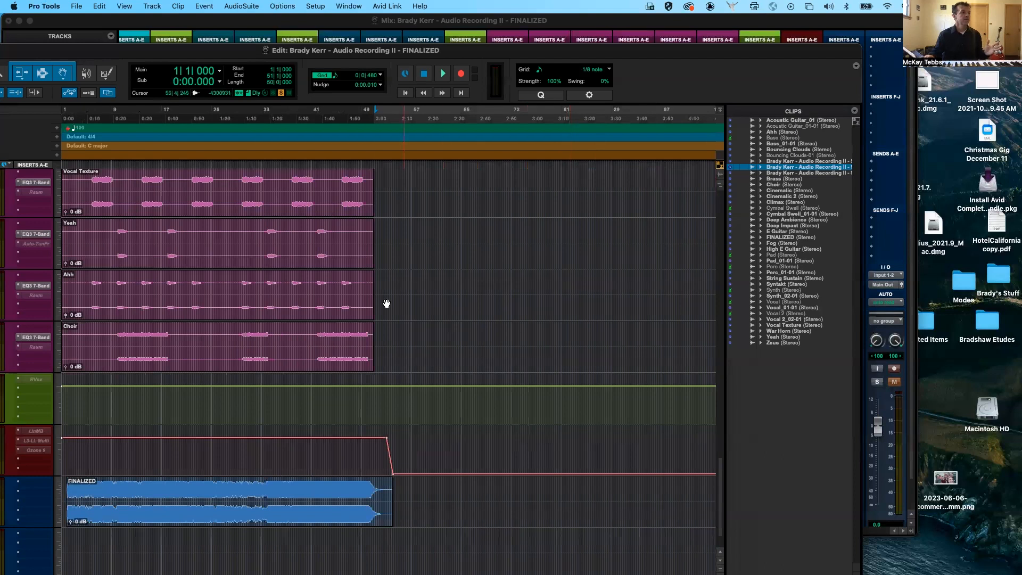
{"action": "left_click", "coordinate": [337, 287]}
{"action": "key", "text": "super+e"}
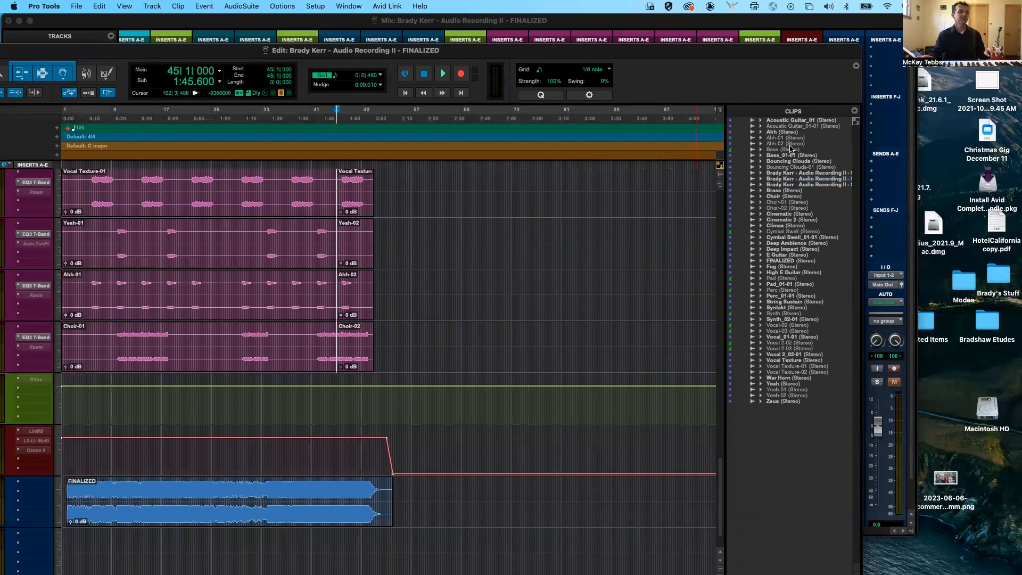
{"action": "left_click", "coordinate": [271, 190]}
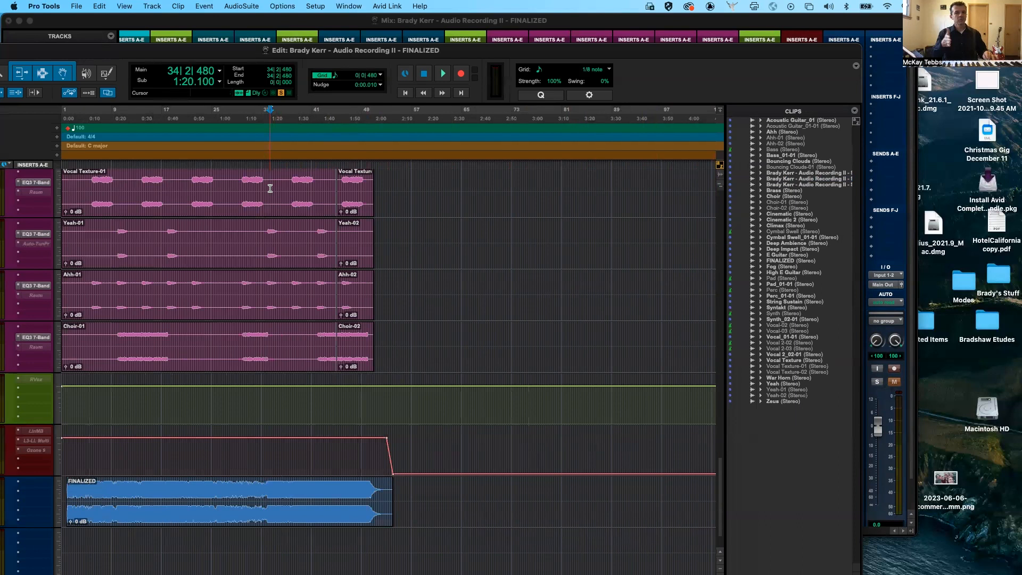
- Separate the grouped vocal clips at 34|2|480, and undo both this and the earlier separation
{"action": "key", "text": "b"}
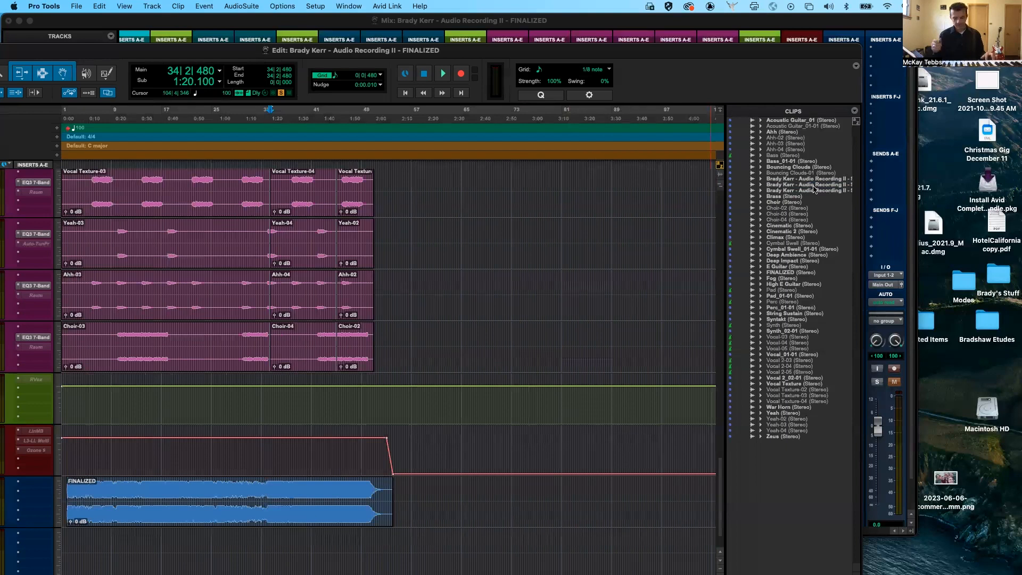
{"action": "key", "text": "super+z"}
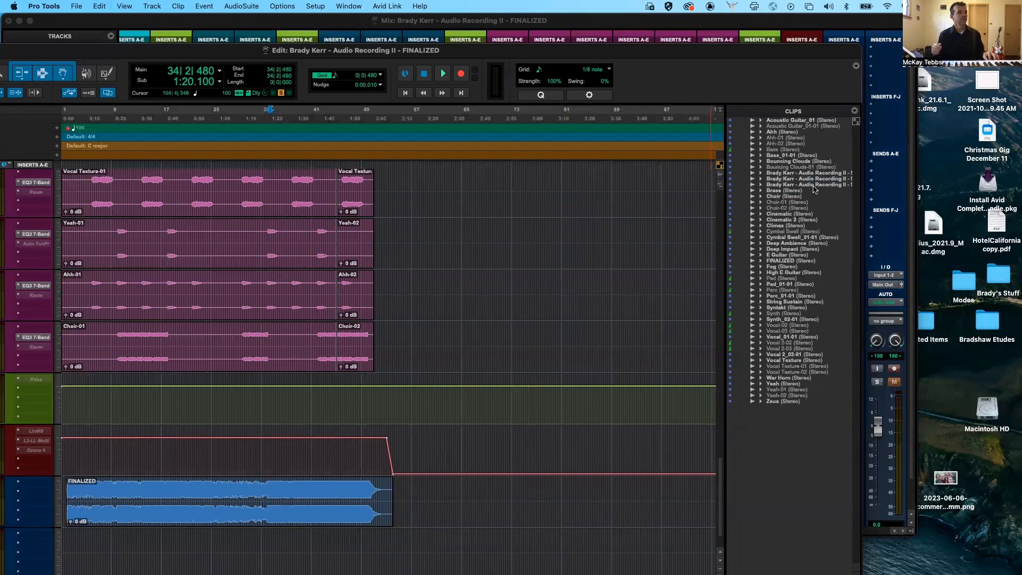
{"action": "key", "text": "super+z"}
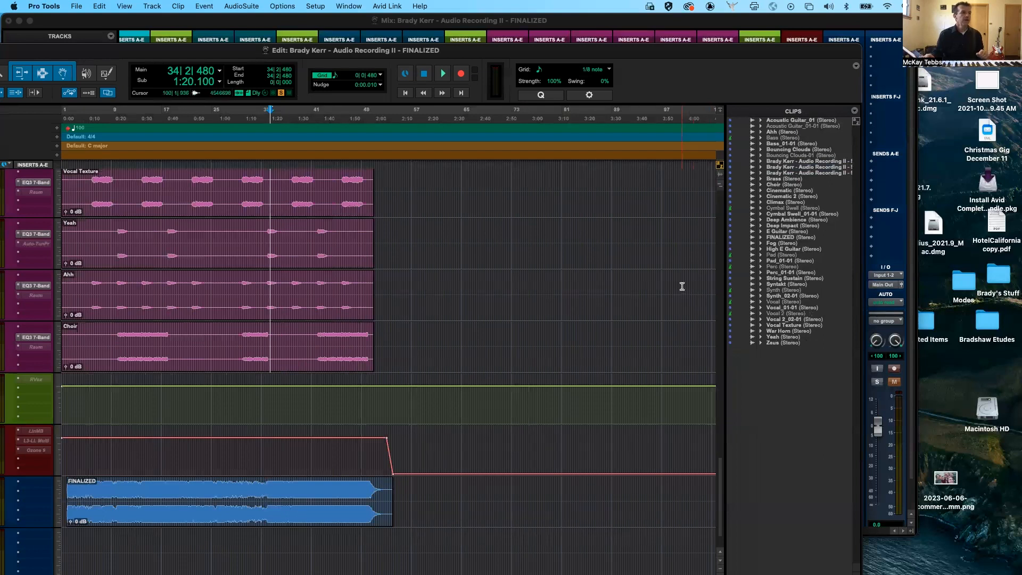
- Copy the FINALIZED clip and paste the duplicate after the original on the same track at 56|4|480
{"action": "scroll", "coordinate": [682, 286], "scroll_direction": "down", "scroll_amount": 2}
{"action": "scroll", "coordinate": [682, 286], "scroll_direction": "up", "scroll_amount": 3}
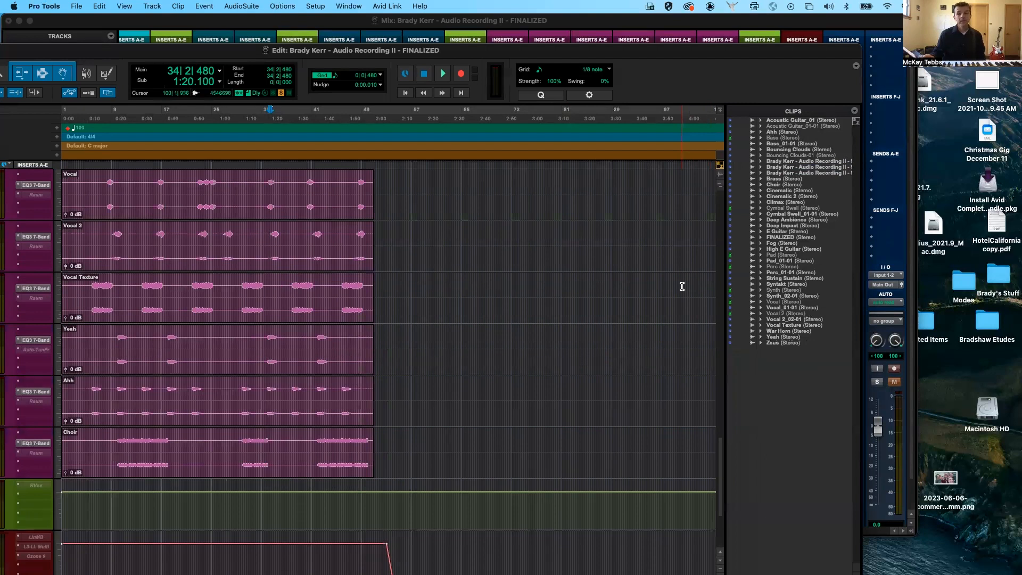
{"action": "scroll", "coordinate": [682, 286], "scroll_direction": "down", "scroll_amount": 3}
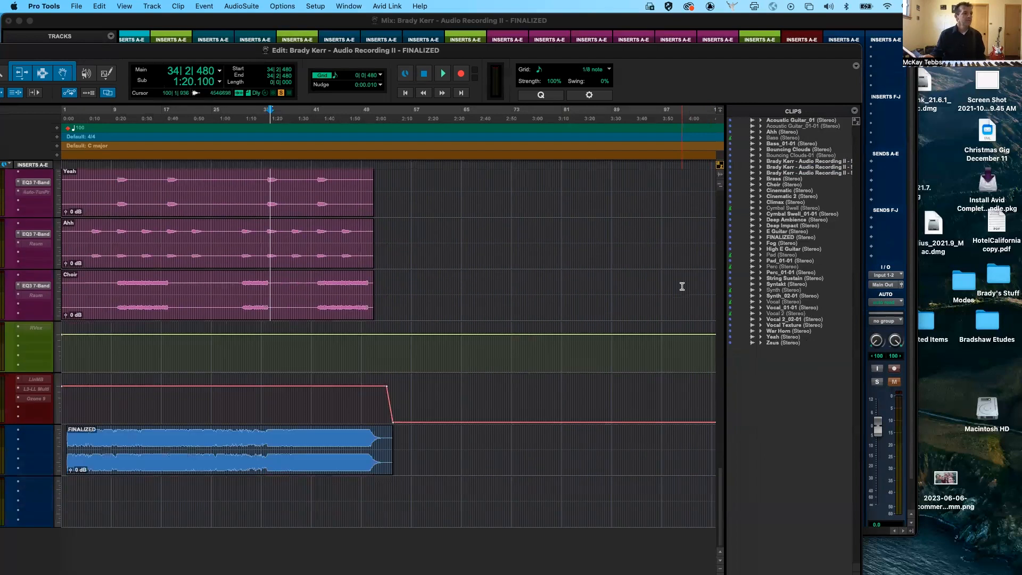
{"action": "left_click", "coordinate": [329, 460]}
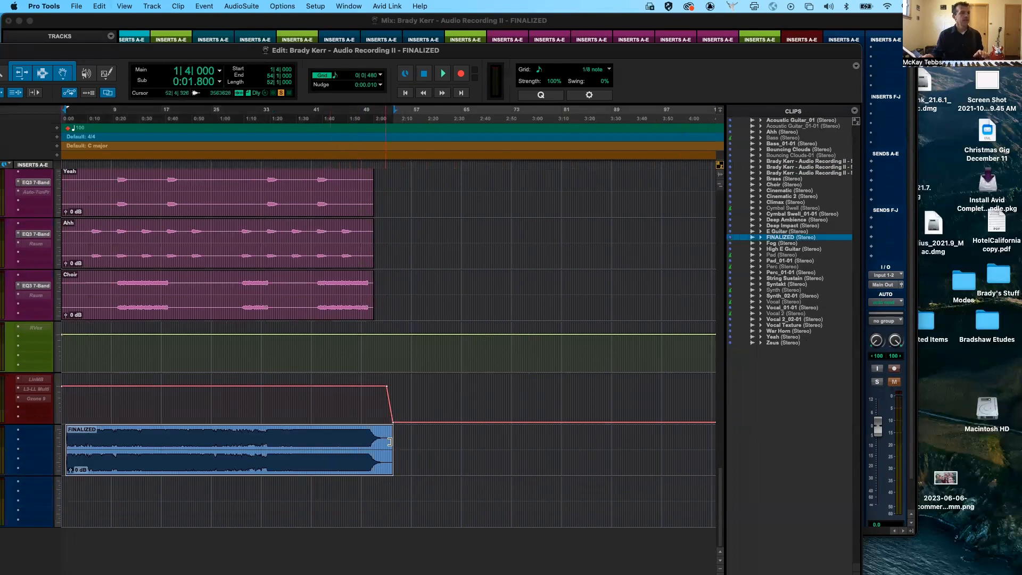
{"action": "left_click", "coordinate": [410, 442]}
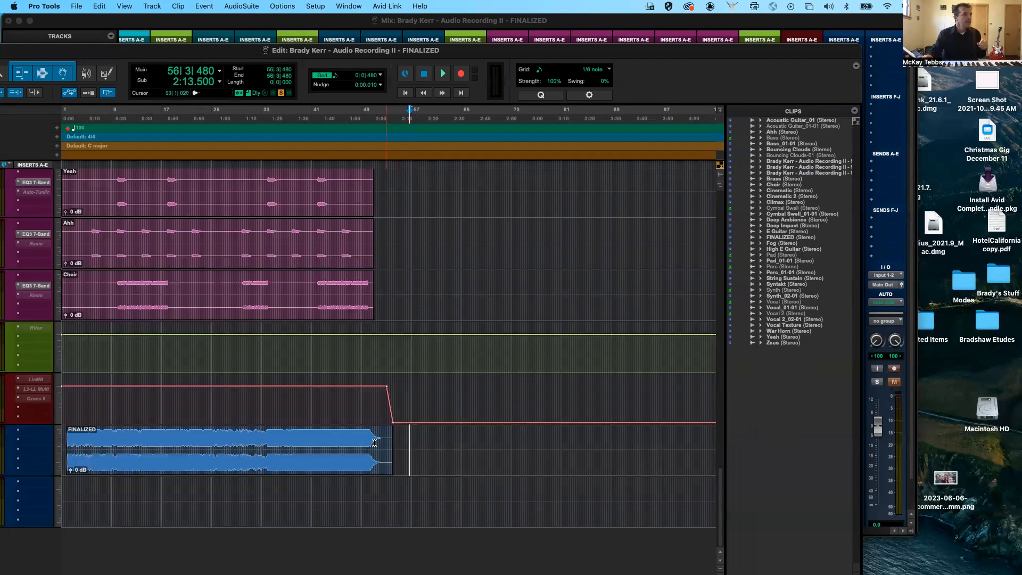
{"action": "left_click", "coordinate": [338, 459]}
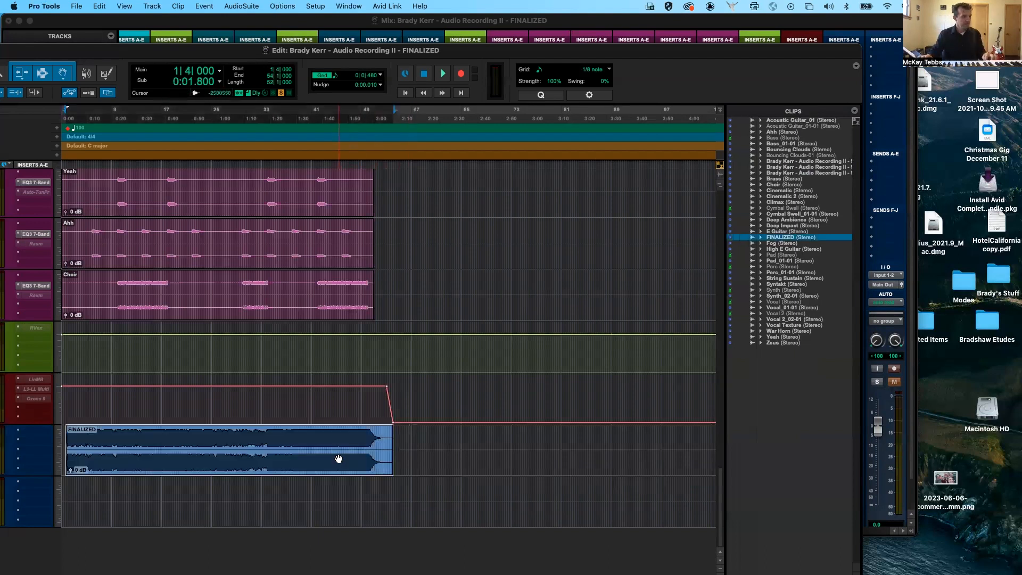
{"action": "left_click", "coordinate": [410, 445]}
{"action": "key", "text": "super+v"}
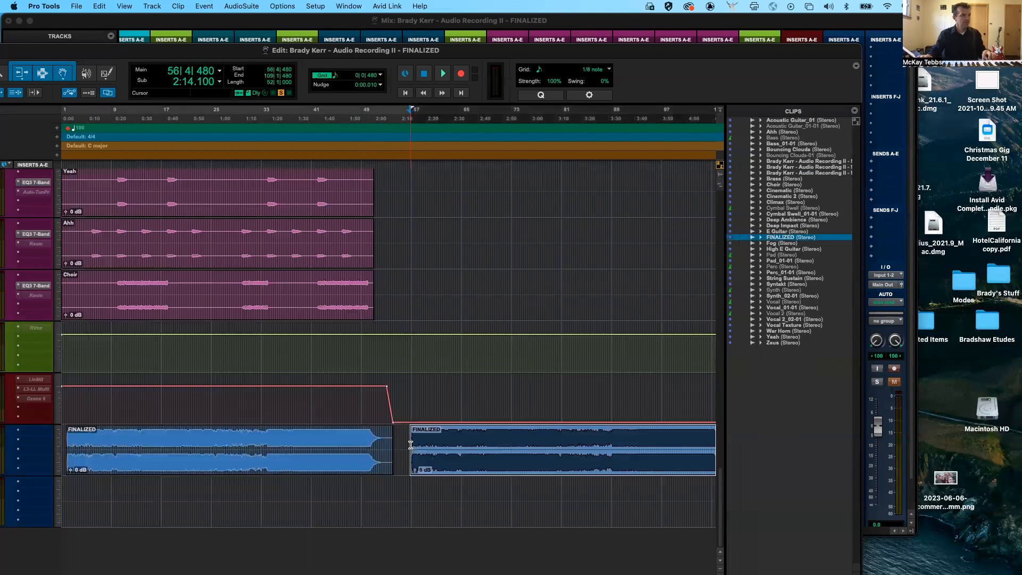
- Separate the pasted FINALIZED clip at 61|4|480 and 63|4|480, and delete the piece between the two cuts
{"action": "scroll", "coordinate": [463, 456], "scroll_direction": "right", "scroll_amount": 5}
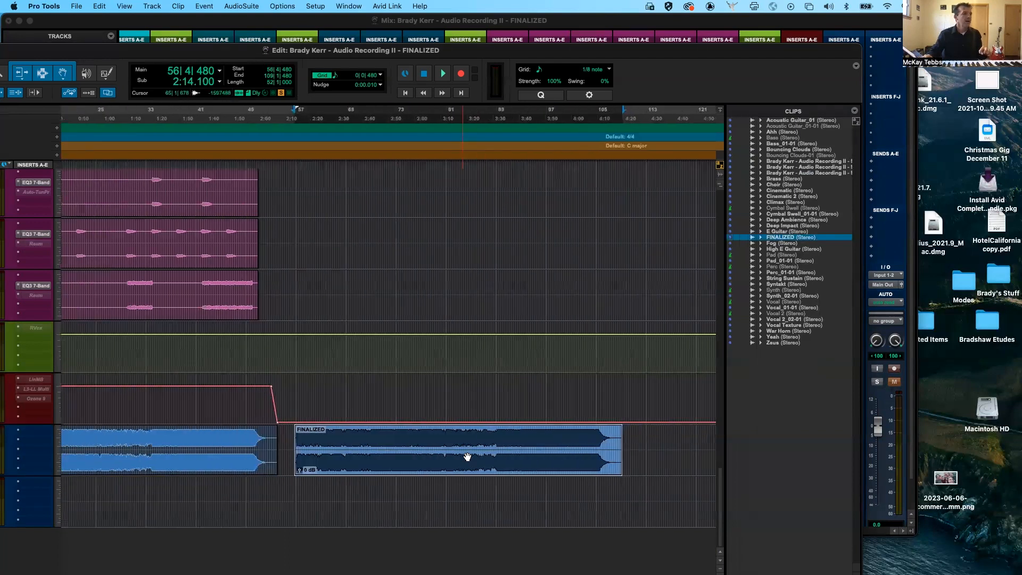
{"action": "scroll", "coordinate": [468, 456], "scroll_direction": "left", "scroll_amount": 1}
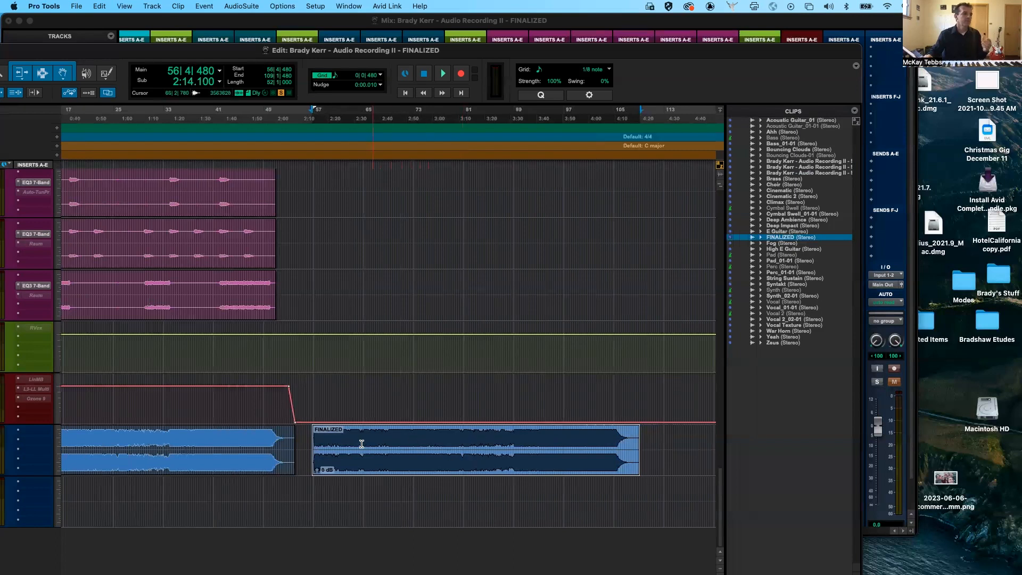
{"action": "left_click", "coordinate": [344, 440]}
{"action": "key", "text": "super+e"}
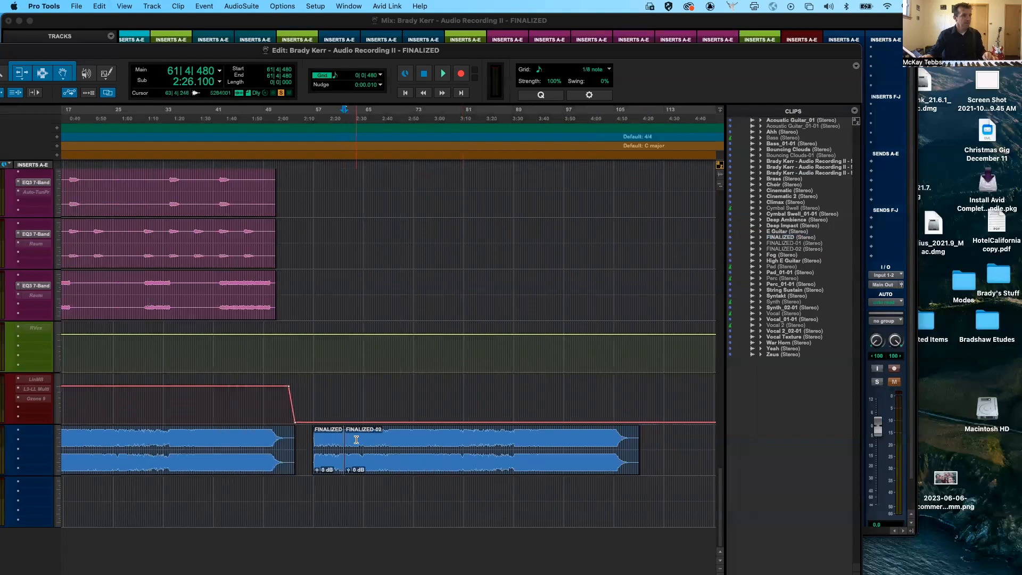
{"action": "left_click", "coordinate": [356, 440]}
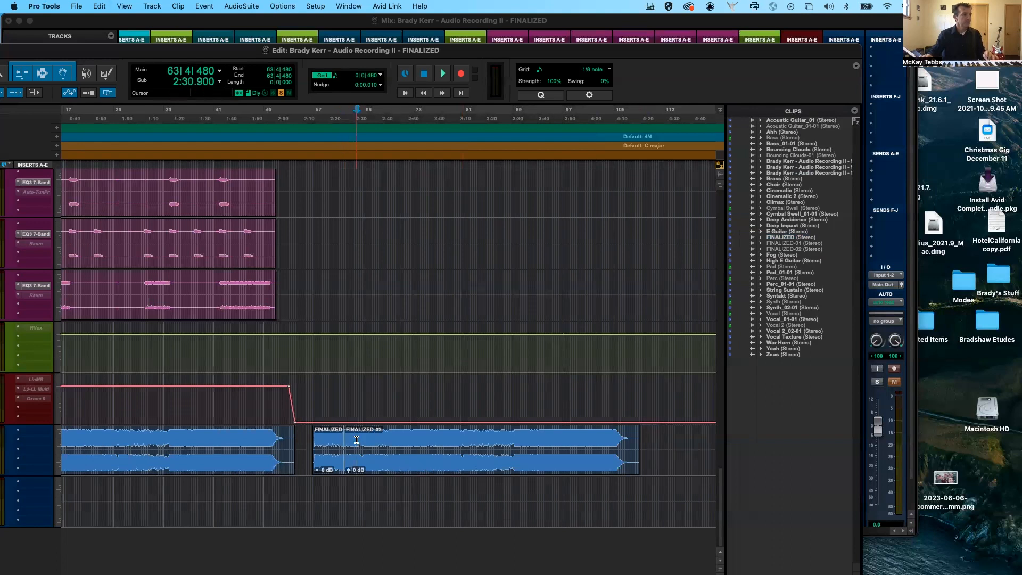
{"action": "key", "text": "super+e"}
{"action": "left_click", "coordinate": [351, 461]}
{"action": "key", "text": "Delete"}
- Separate the remaining FINALIZED piece at 72|2|000 and move its second part to start at 76|2|480
{"action": "left_click", "coordinate": [408, 443]}
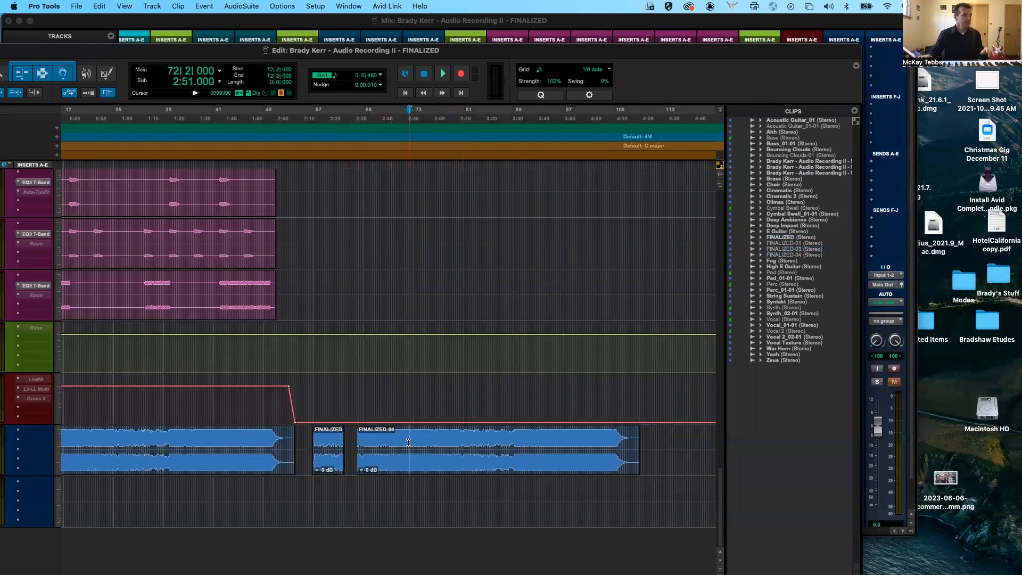
{"action": "key", "text": "super+e"}
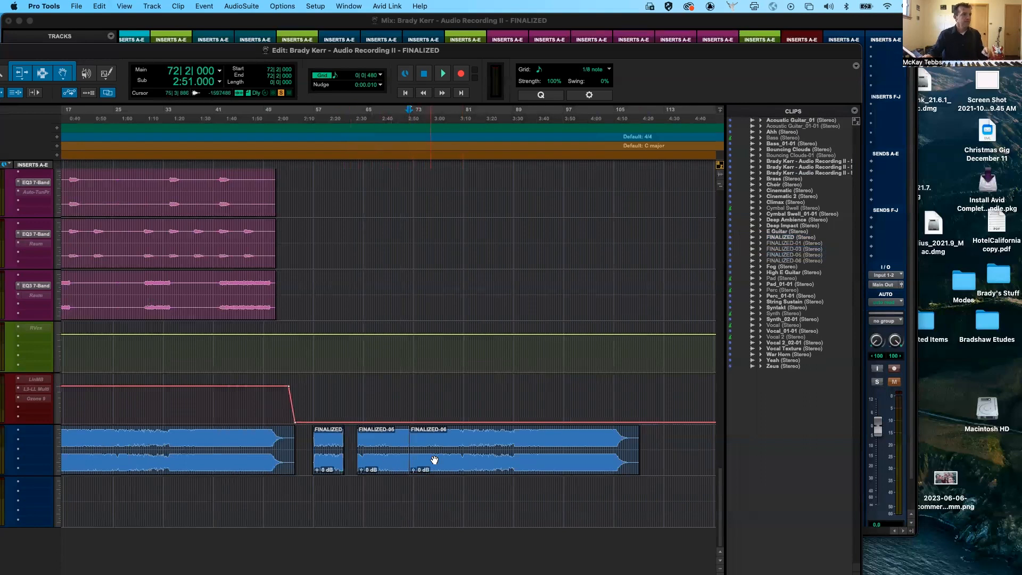
{"action": "left_click_drag", "start_coordinate": [440, 463], "coordinate": [466, 463]}
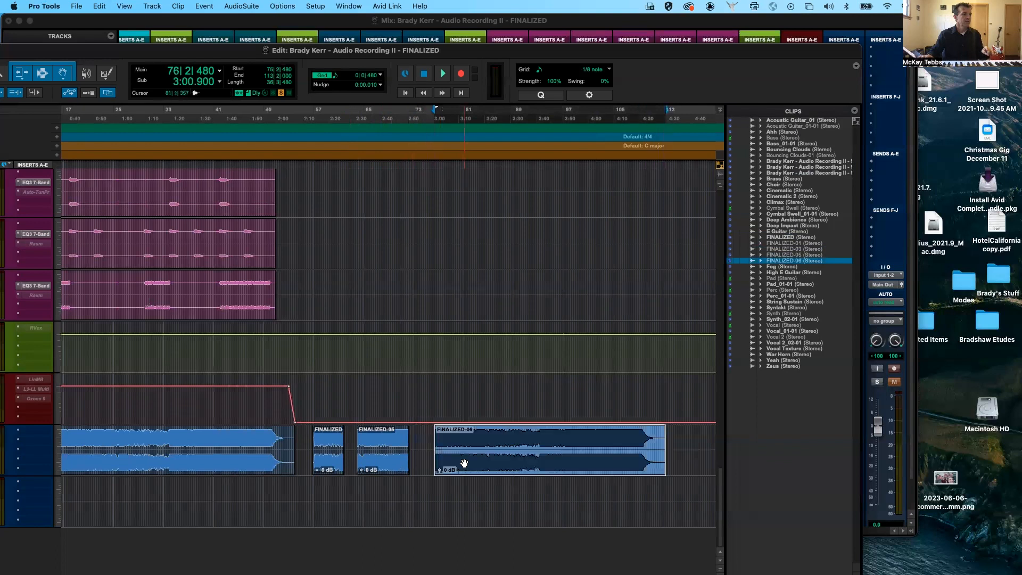
- Separate the trailing FINALIZED piece at about bar 85 and at 106|3|000, spacing out the remainder each time, with the last part starting at 110|1|480
{"action": "left_click", "coordinate": [491, 444]}
{"action": "key", "text": "super+e"}
{"action": "left_click_drag", "start_coordinate": [535, 460], "coordinate": [579, 461]}
{"action": "left_click", "coordinate": [624, 435]}
{"action": "key", "text": "super+e"}
{"action": "left_click_drag", "start_coordinate": [647, 459], "coordinate": [668, 459]}
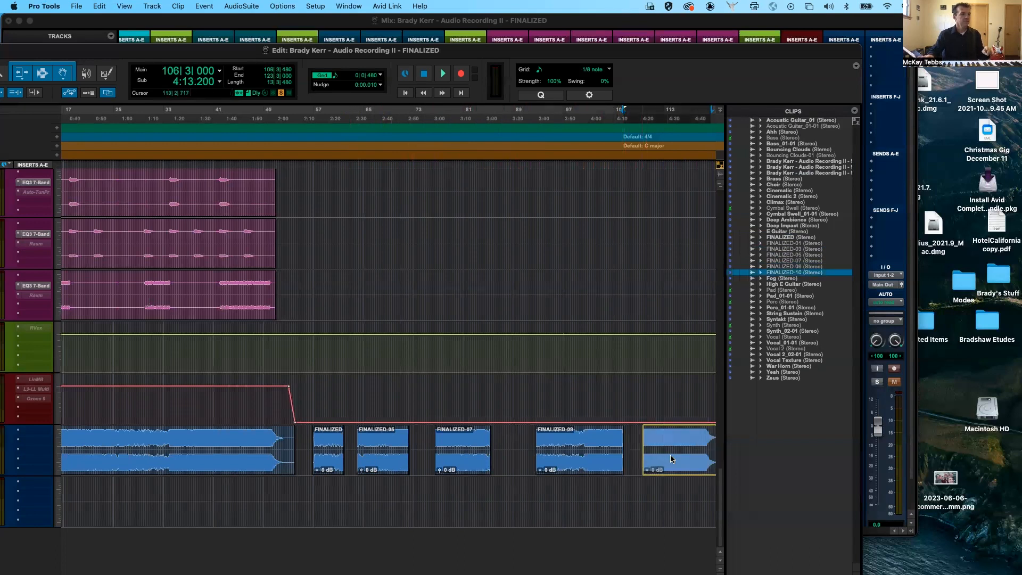
- Group the five separated FINALIZED pieces into one clip group, and move the group to start at 57|4|000
{"action": "scroll", "coordinate": [606, 487], "scroll_direction": "right", "scroll_amount": 5}
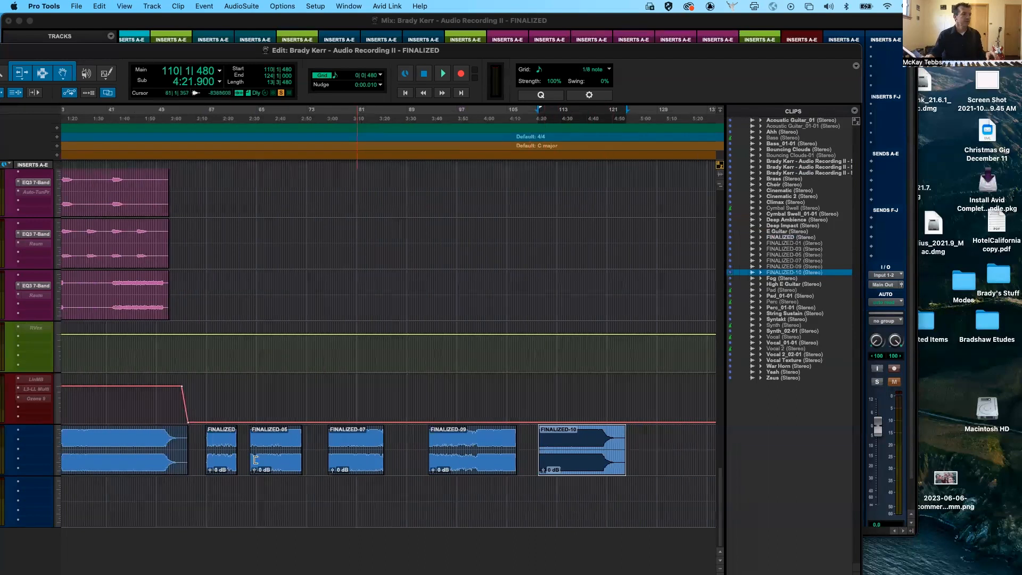
{"action": "left_click", "coordinate": [219, 459], "text": "shift"}
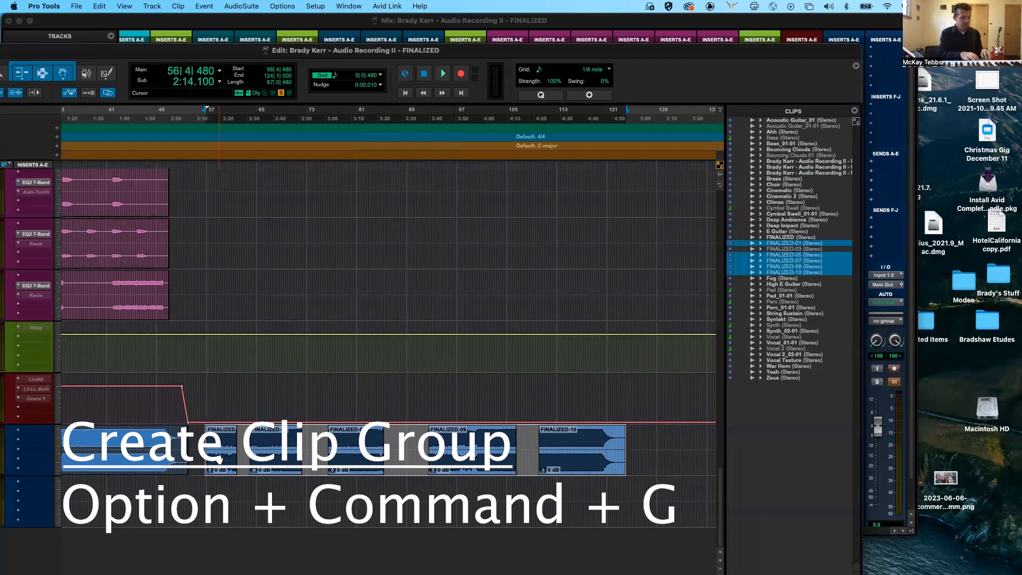
{"action": "key", "text": "alt+super+g"}
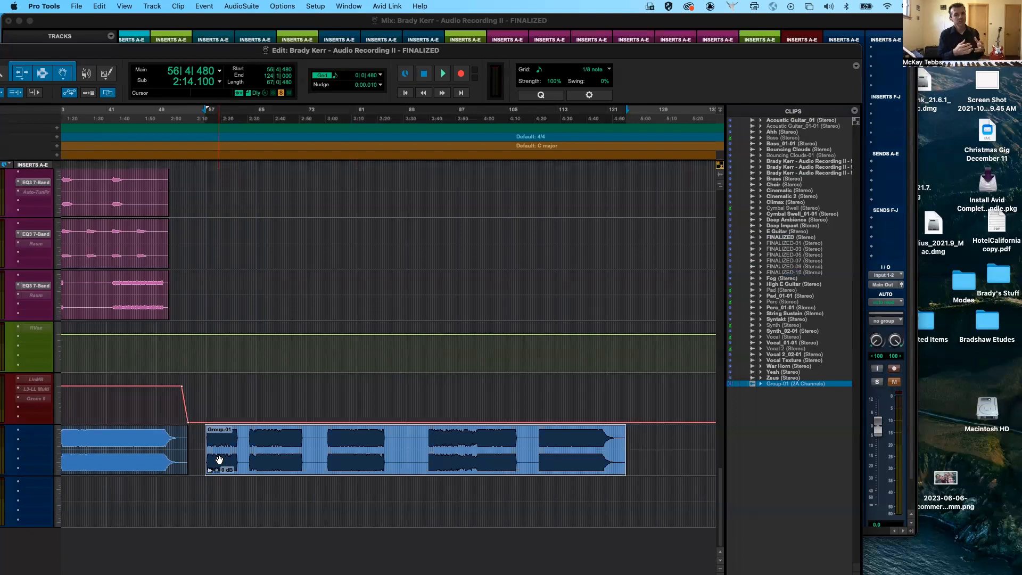
{"action": "left_click_drag", "start_coordinate": [249, 467], "coordinate": [325, 467]}
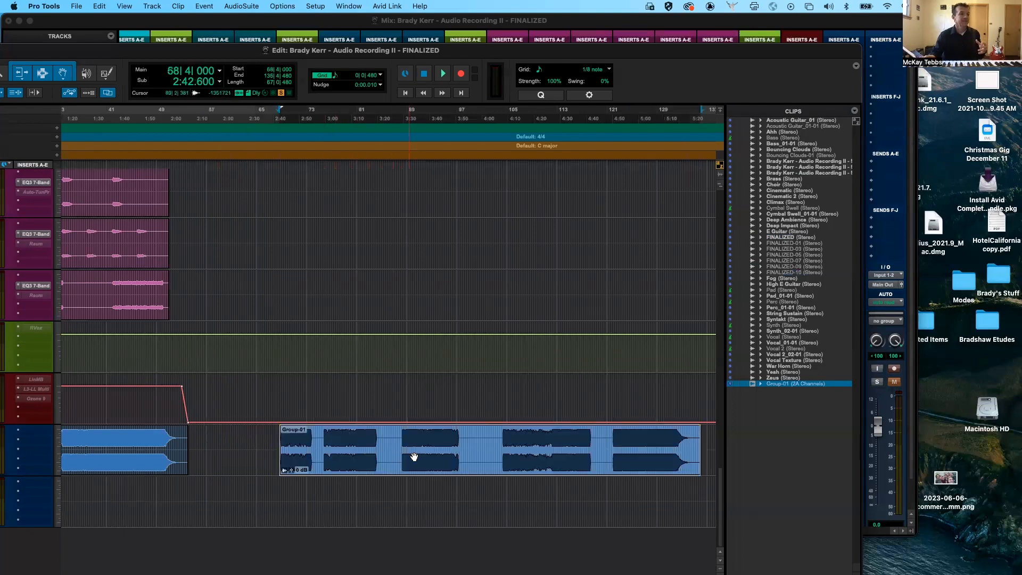
{"action": "key", "text": "super+z"}
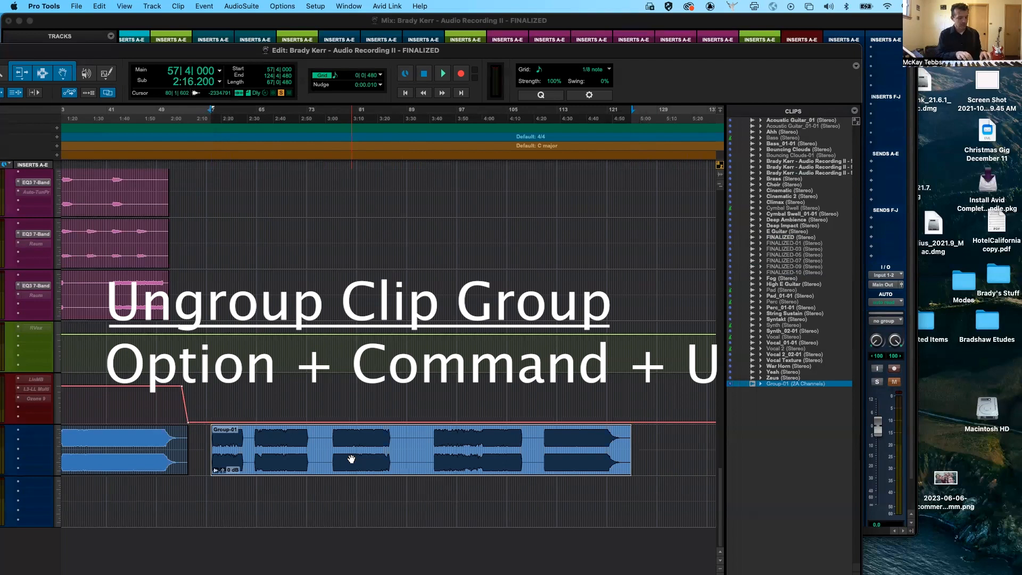
- Ungroup the clip group, create a new clip group from its pieces, and ungroup that one too
{"action": "key", "text": "alt+super+u"}
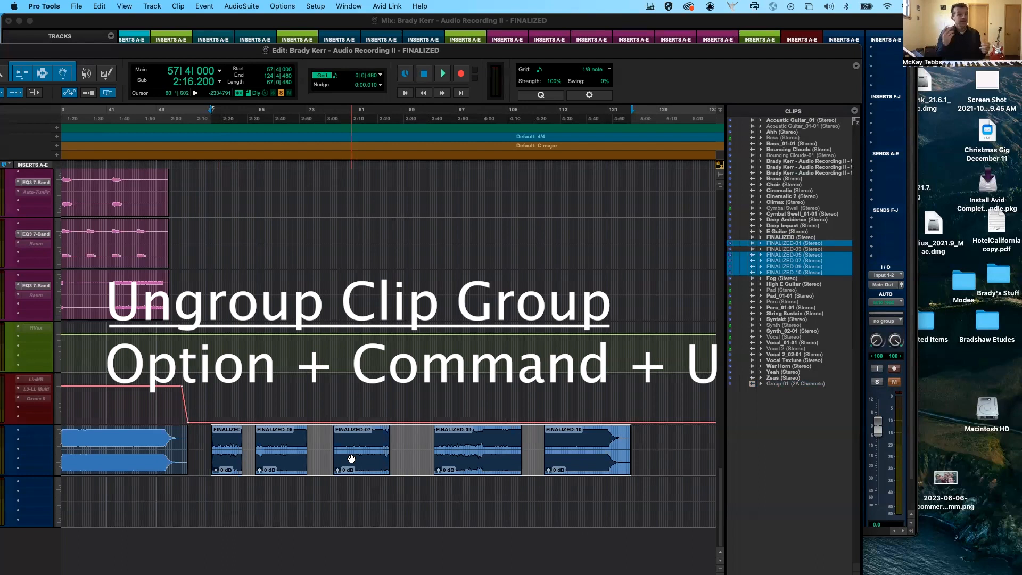
{"action": "key", "text": "alt+super+g"}
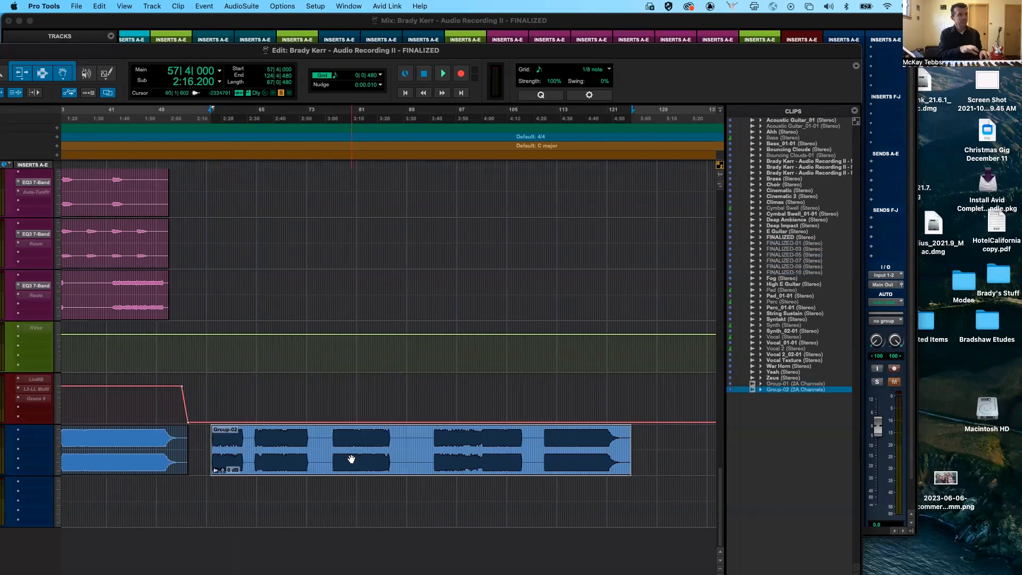
{"action": "key", "text": "alt+super+u"}
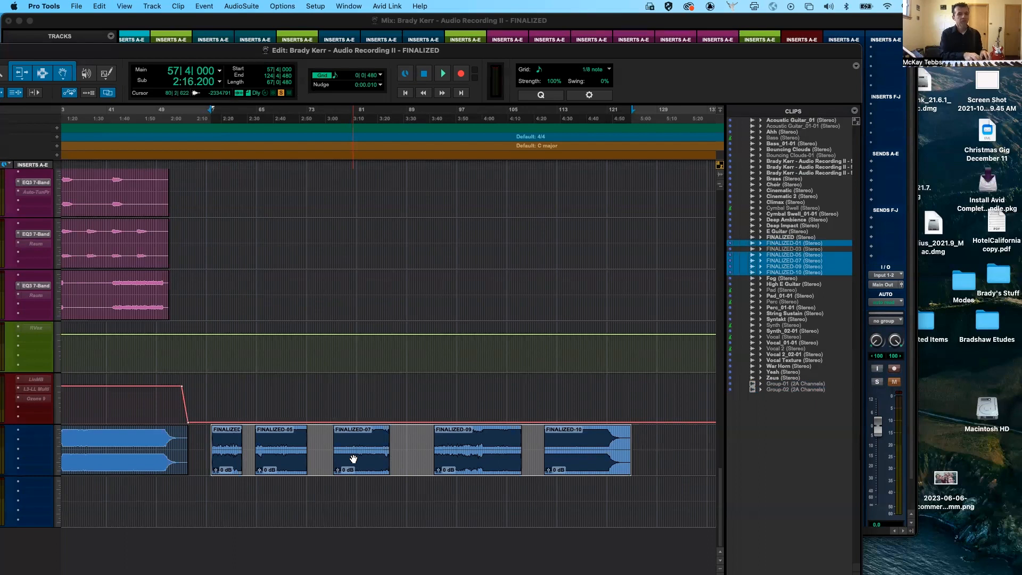
- Group and ungroup the five FINALIZED pieces repeatedly, adding eight more clip groups to the Clips list
{"action": "key", "text": "alt+super+g"}
{"action": "key", "text": "alt+super+g"}
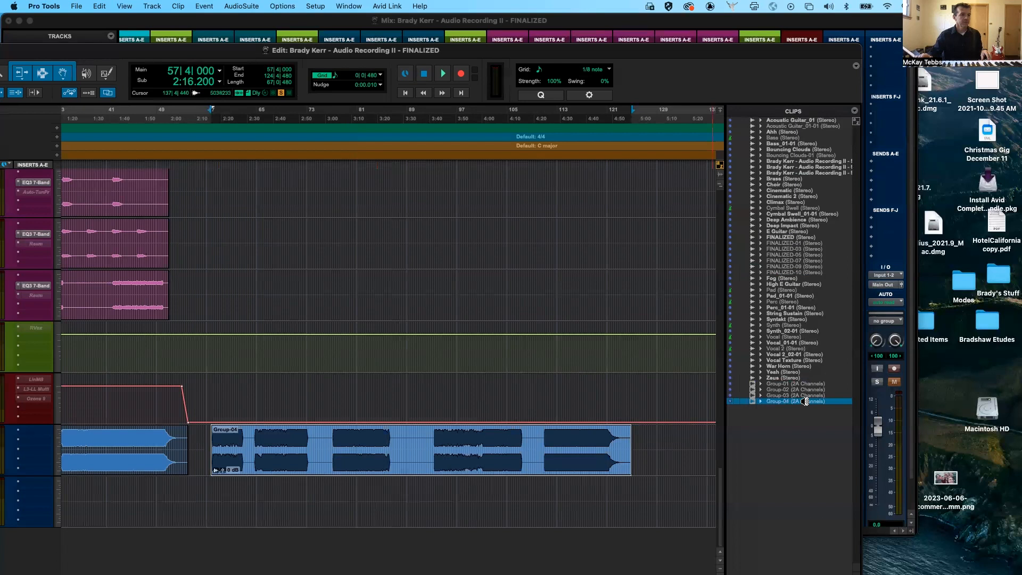
{"action": "key", "text": "alt+super+g"}
{"action": "key", "text": "alt+super+g"}
{"action": "key", "text": "alt+super+g"}
{"action": "key", "text": "alt+super+g"}
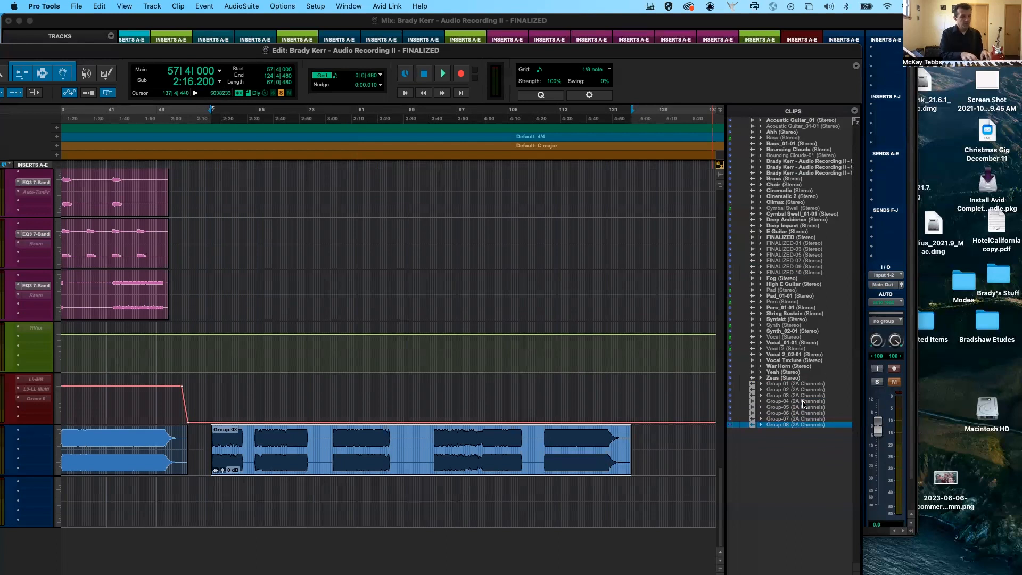
{"action": "key", "text": "alt+super+g"}
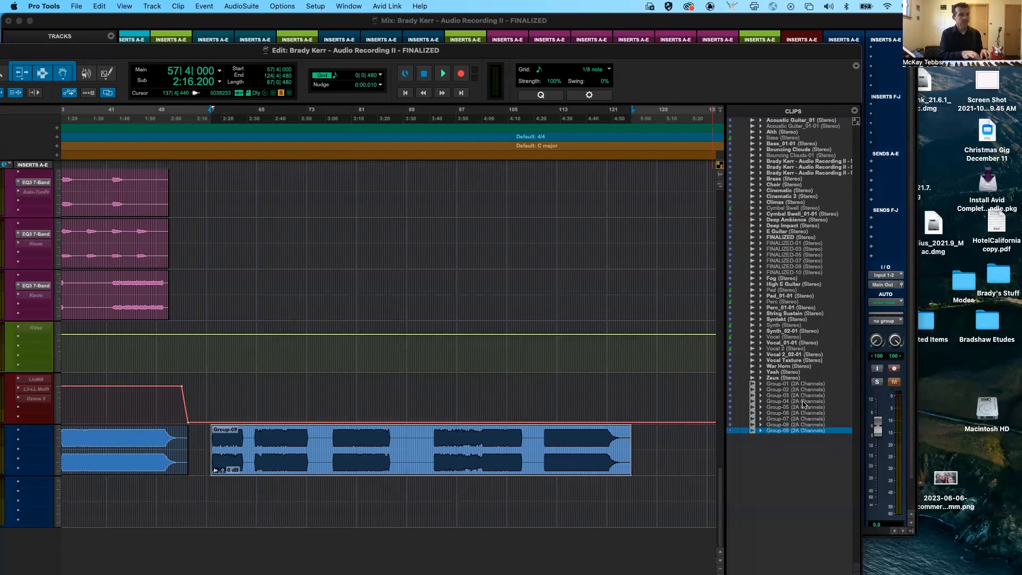
{"action": "key", "text": "super+z"}
{"action": "key", "text": "super+z"}
{"action": "key", "text": "alt+super+g"}
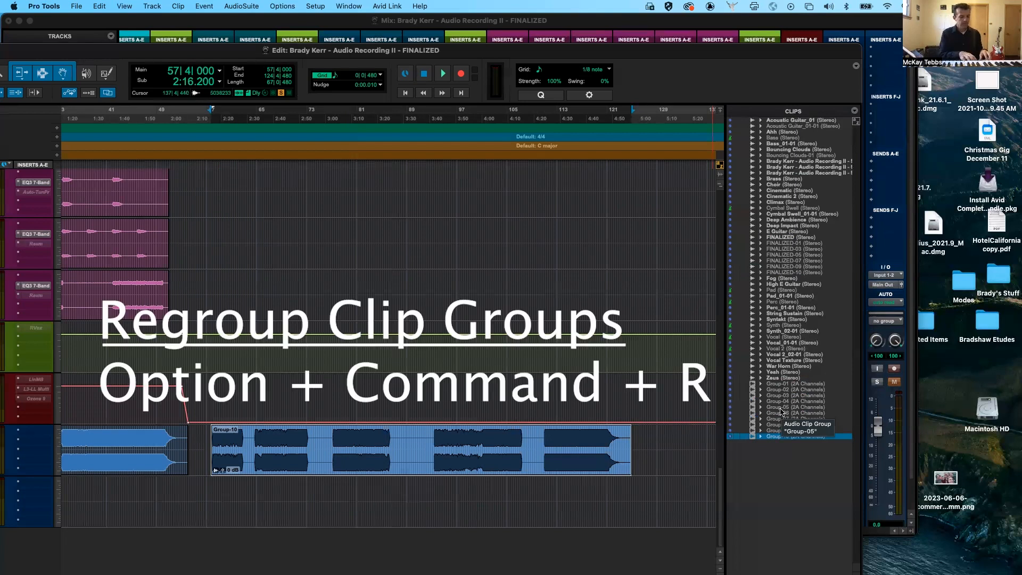
- Use the Regroup command on the FINALIZED clip group to restore existing groups instead of creating new ones
{"action": "key", "text": "alt+super+r"}
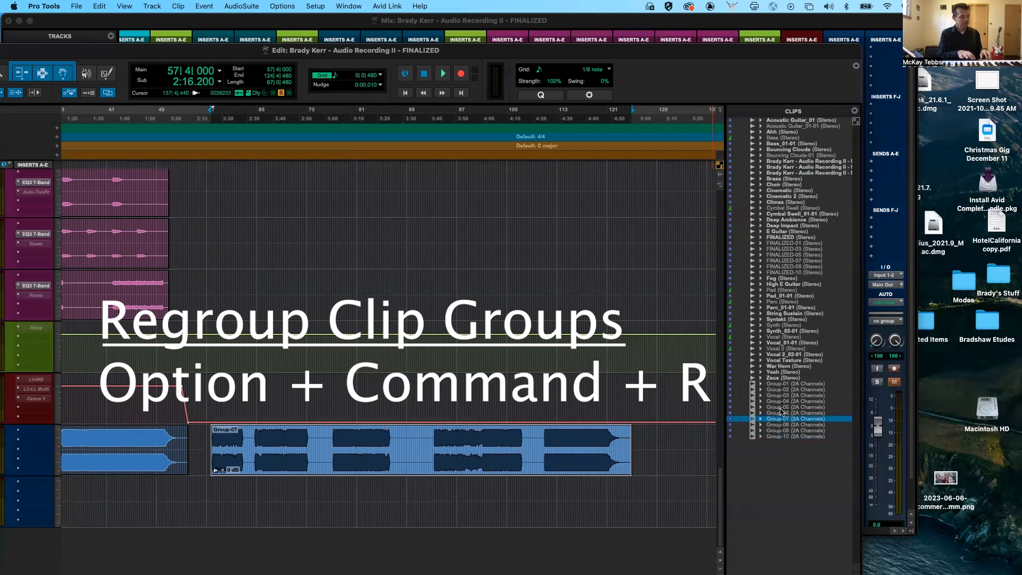
{"action": "left_click", "coordinate": [481, 486]}
{"action": "left_click", "coordinate": [415, 465]}
{"action": "key", "text": "alt+super+r"}
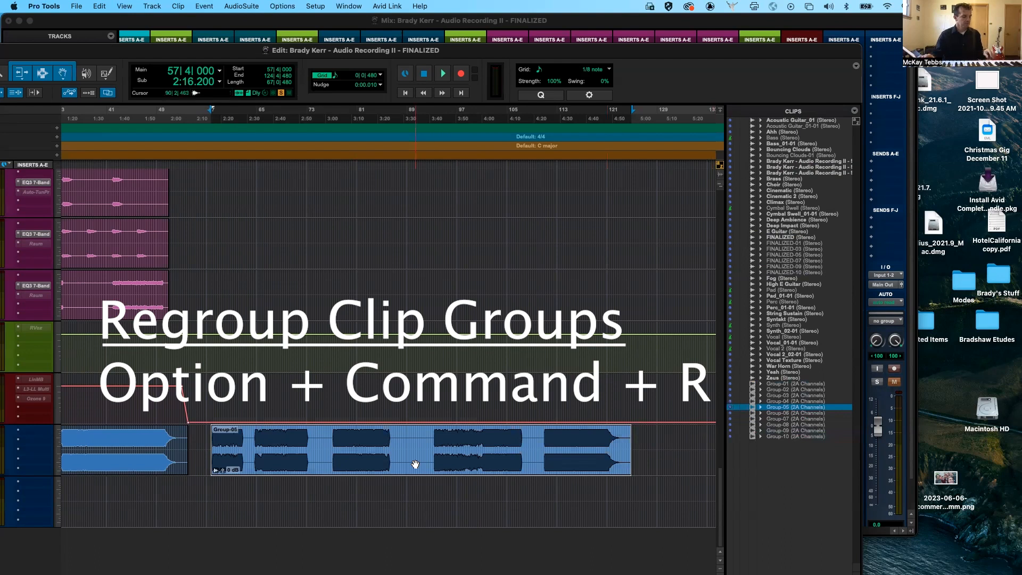
{"action": "key", "text": "alt+super+r"}
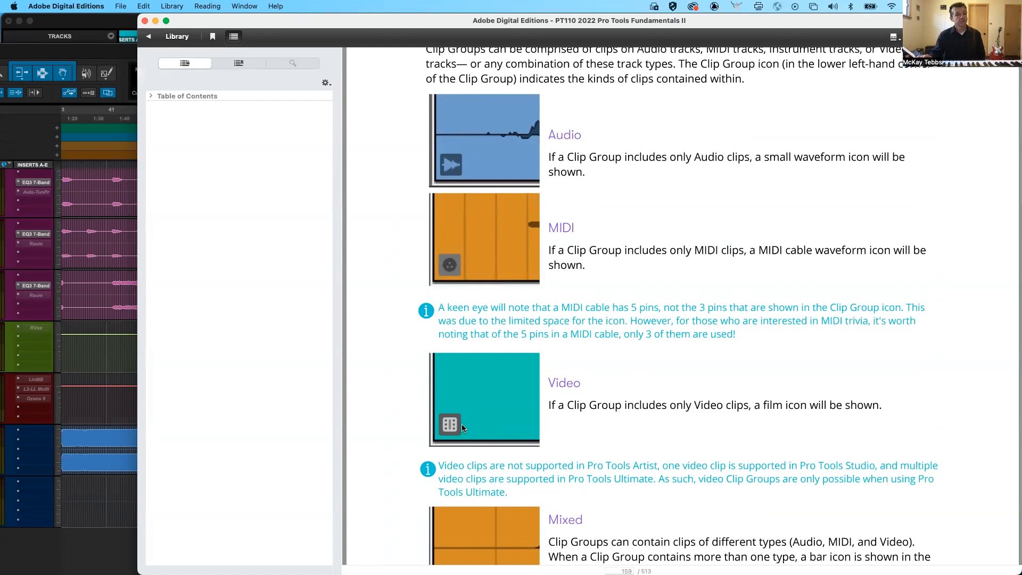
- Switch to Adobe Digital Editions and examine the audio, MIDI, video, mixed and separated clip group icons in PT110 2022 Pro Tools Fundamentals II
{"action": "scroll", "coordinate": [530, 478], "scroll_direction": "down", "scroll_amount": 5}
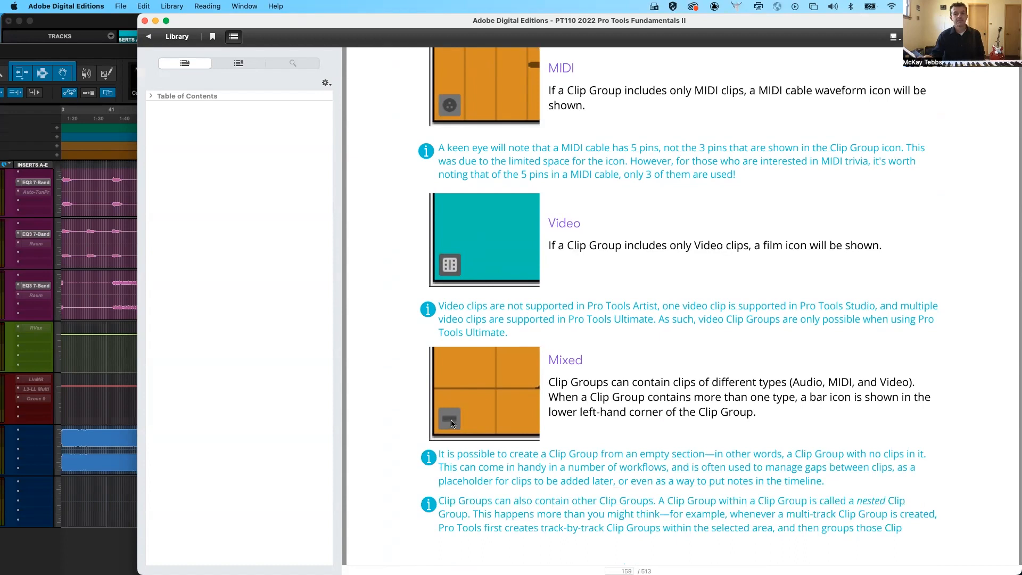
{"action": "scroll", "coordinate": [485, 445], "scroll_direction": "down", "scroll_amount": 15}
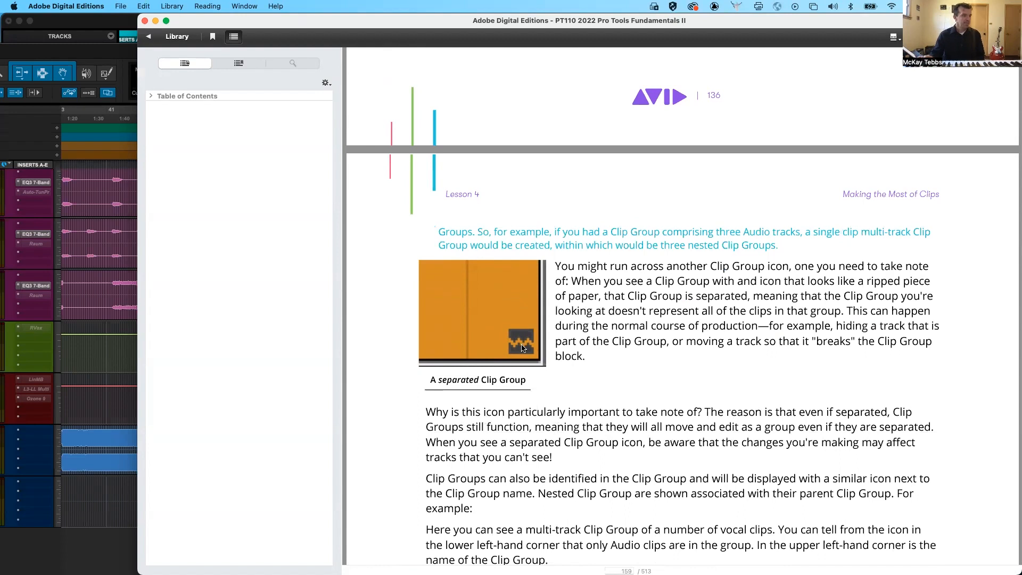
{"action": "scroll", "coordinate": [545, 292], "scroll_direction": "up", "scroll_amount": 15}
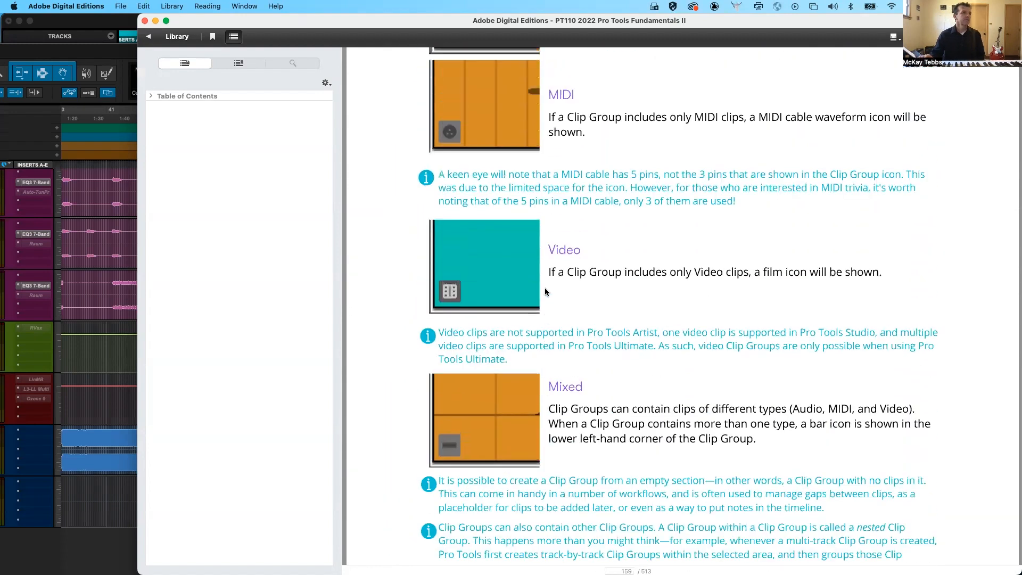
- Switch back to Pro Tools and separate the clip group at 110|2|480, moving the last piece to start at 112|4|480
{"action": "scroll", "coordinate": [546, 292], "scroll_direction": "up", "scroll_amount": 5}
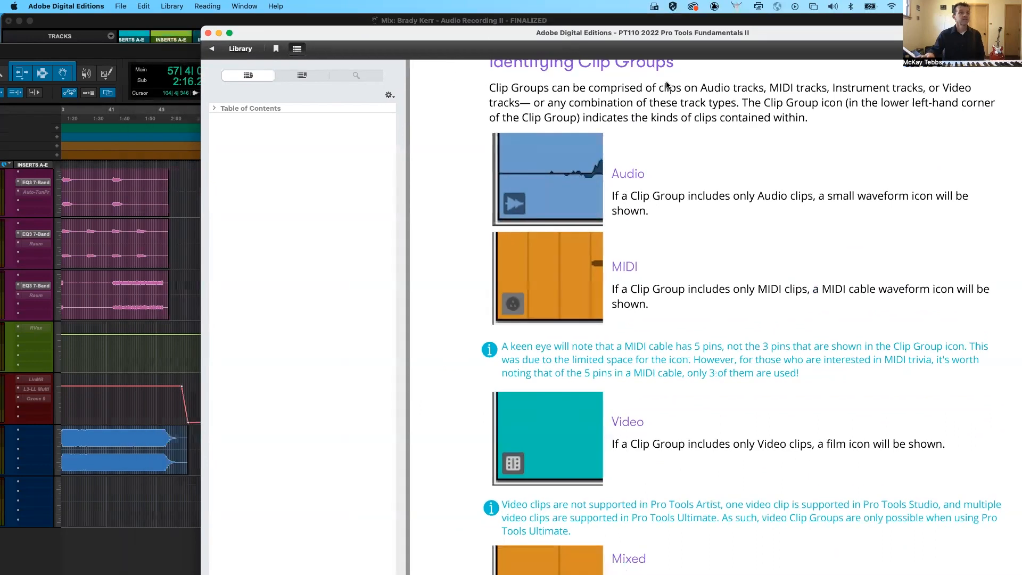
{"action": "left_click_drag", "start_coordinate": [426, 22], "coordinate": [1021, 71]}
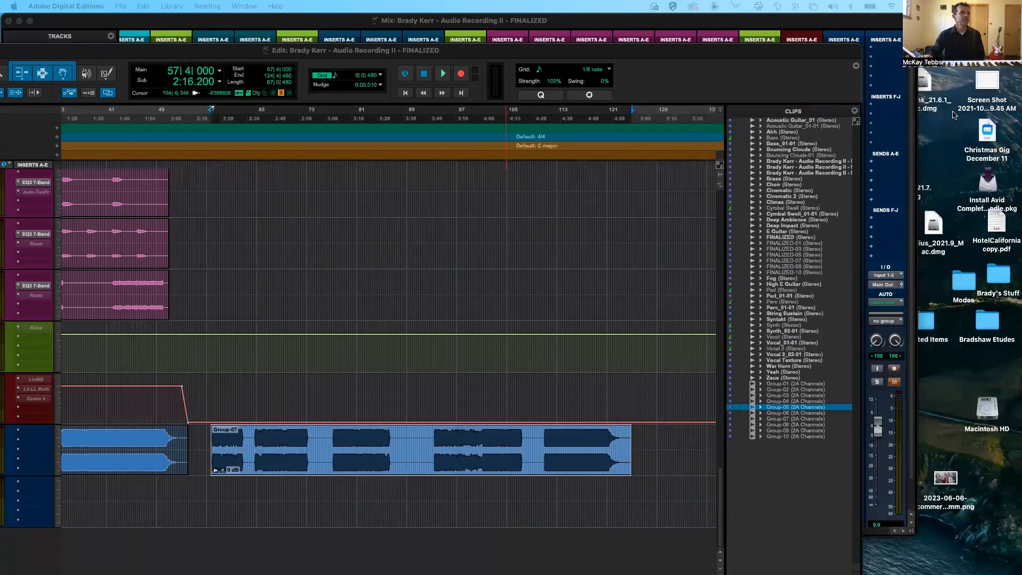
{"action": "left_click", "coordinate": [734, 54]}
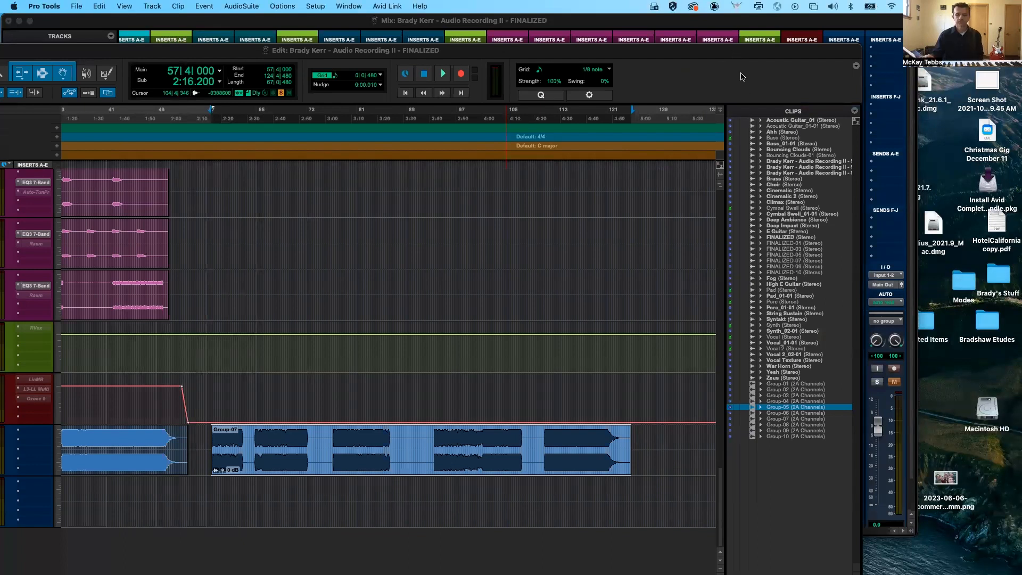
{"action": "left_click", "coordinate": [541, 445]}
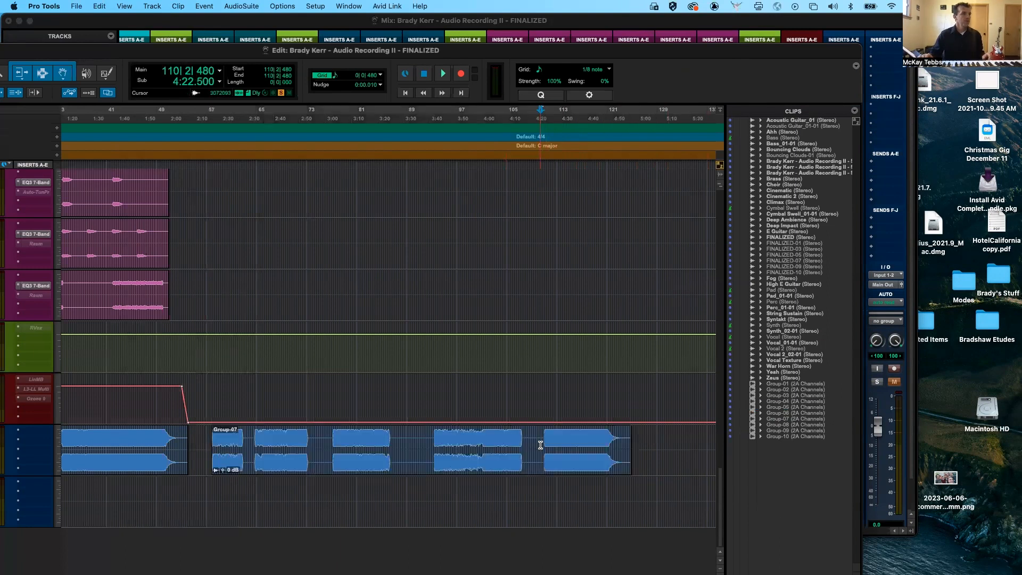
{"action": "key", "text": "super+e"}
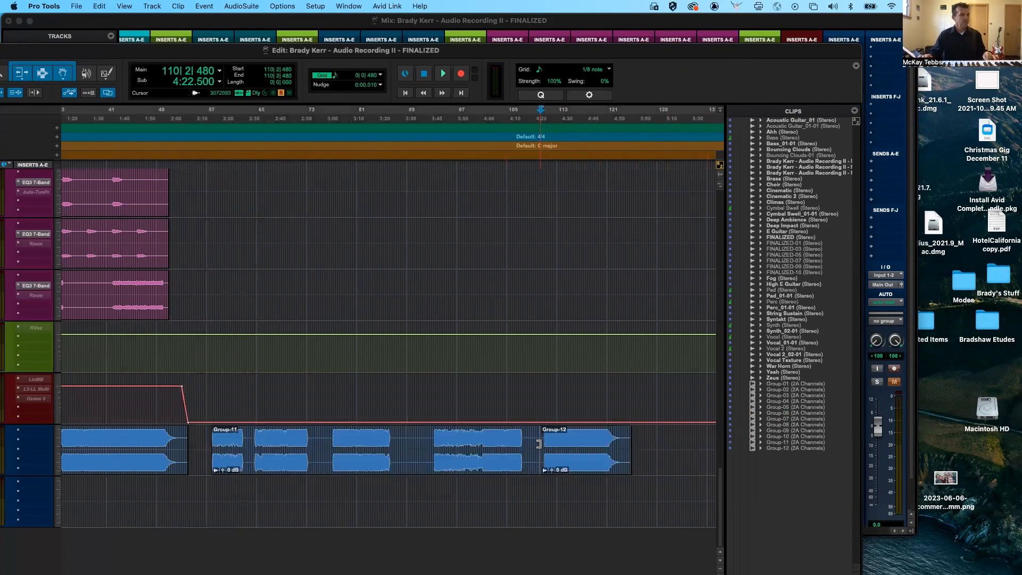
{"action": "left_click_drag", "start_coordinate": [579, 461], "coordinate": [591, 465]}
- Loop the moved last clip group five times, and undo the looping
{"action": "scroll", "coordinate": [592, 463], "scroll_direction": "right", "scroll_amount": 2}
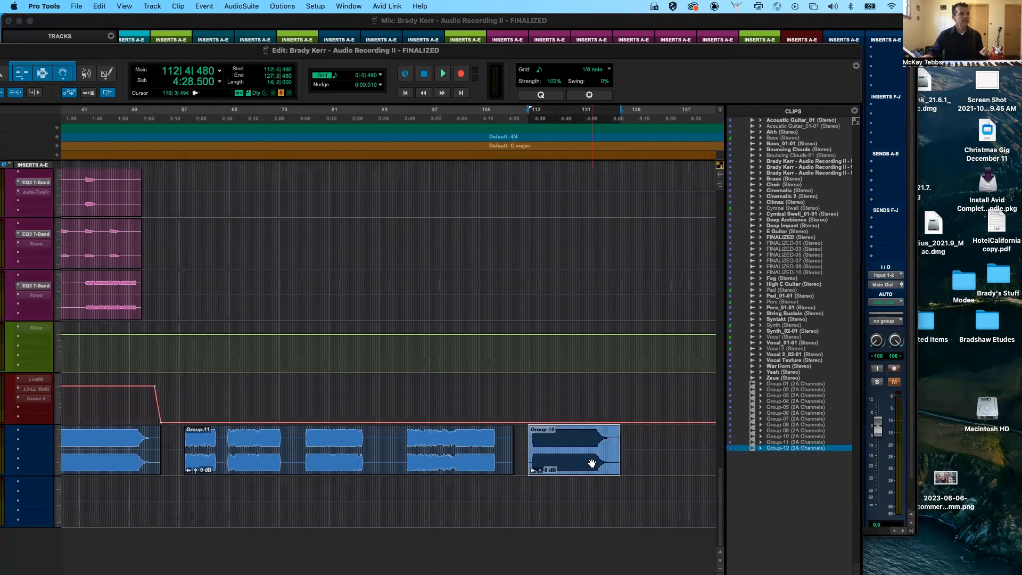
{"action": "scroll", "coordinate": [592, 463], "scroll_direction": "right", "scroll_amount": 10}
{"action": "scroll", "coordinate": [592, 464], "scroll_direction": "right", "scroll_amount": 1}
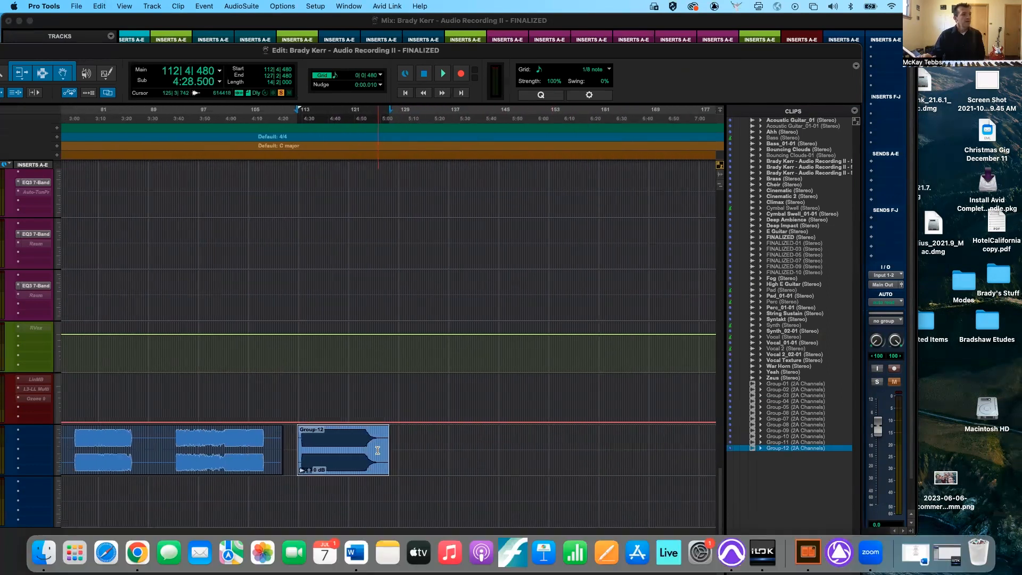
{"action": "right_click", "coordinate": [386, 450]}
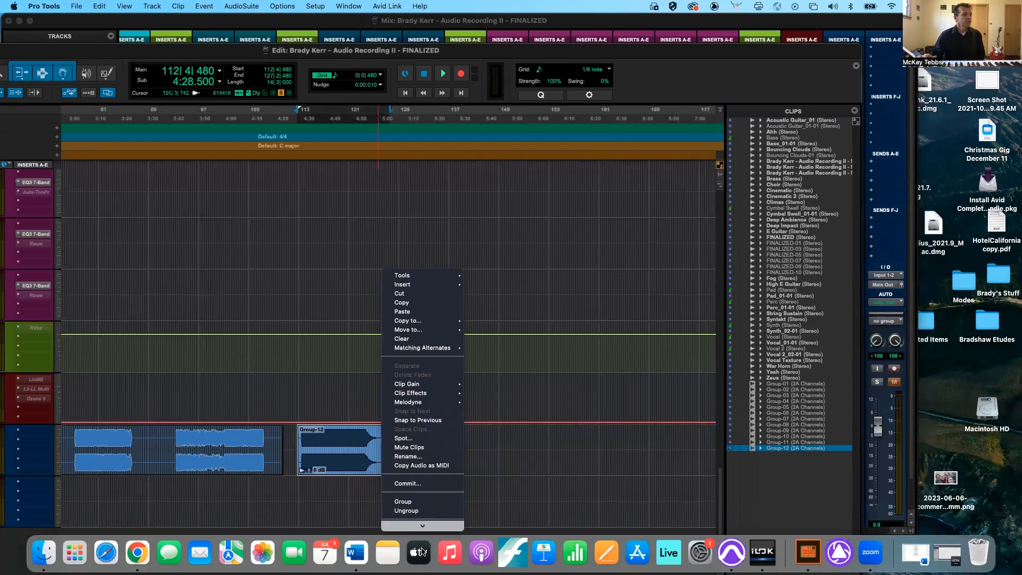
{"action": "left_click", "coordinate": [418, 507]}
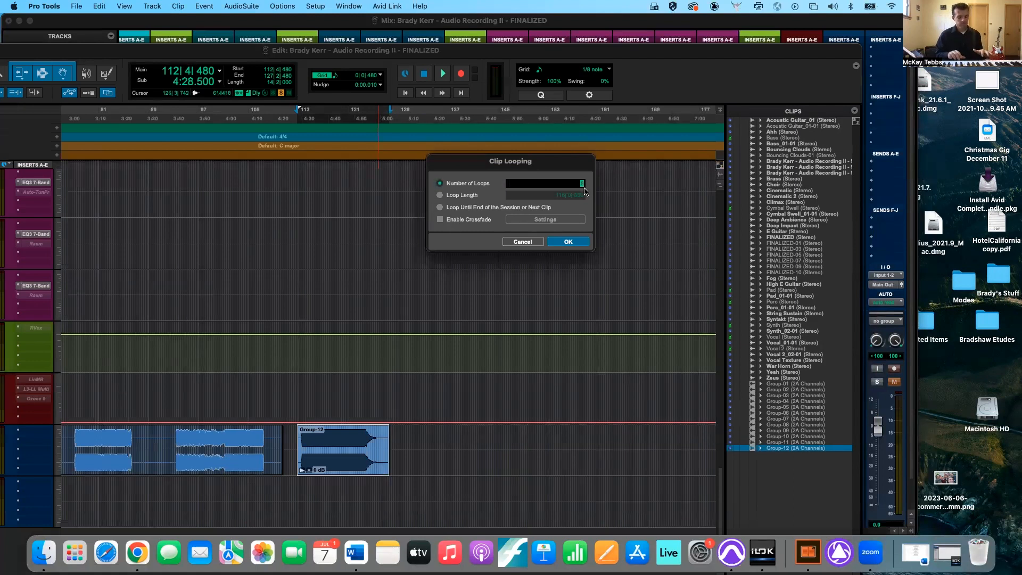
{"action": "key", "text": "Return"}
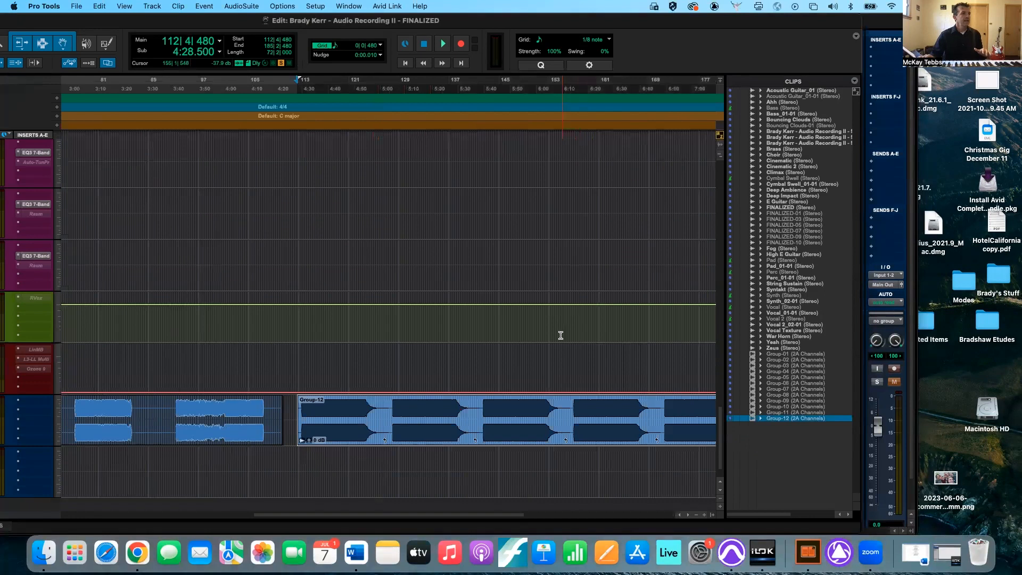
{"action": "scroll", "coordinate": [559, 335], "scroll_direction": "right", "scroll_amount": 5}
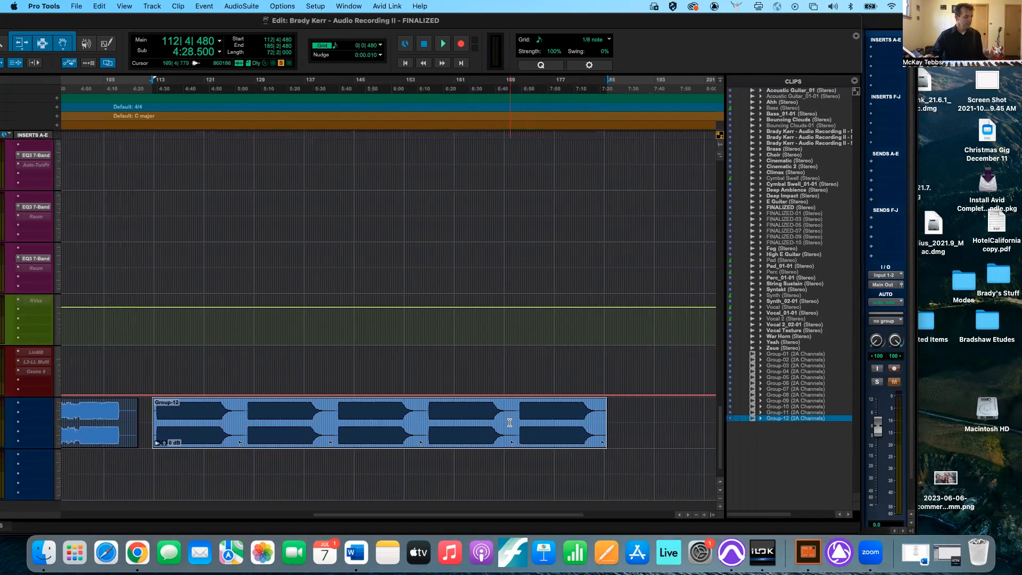
{"action": "key", "text": "super+z"}
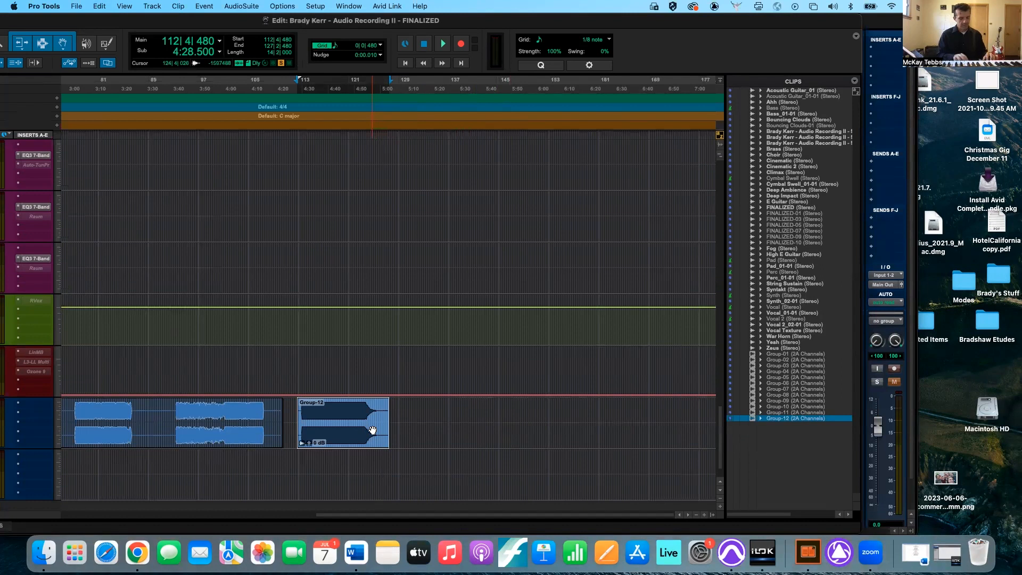
- Loop the last clip group six times by number of loops
{"action": "key", "text": "super+shift+l"}
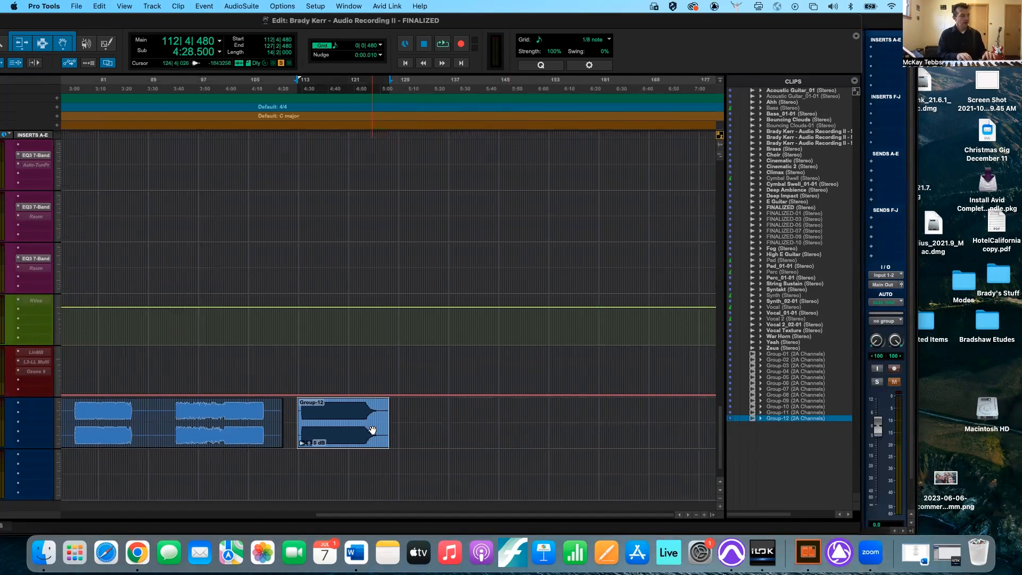
{"action": "key", "text": "alt+super+l"}
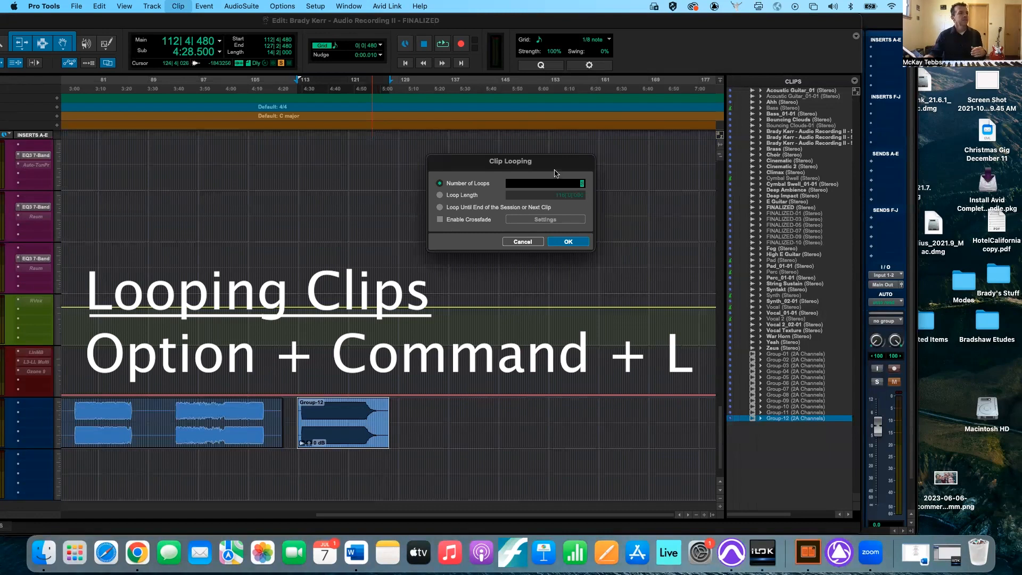
{"action": "left_click_drag", "start_coordinate": [554, 167], "coordinate": [544, 230]}
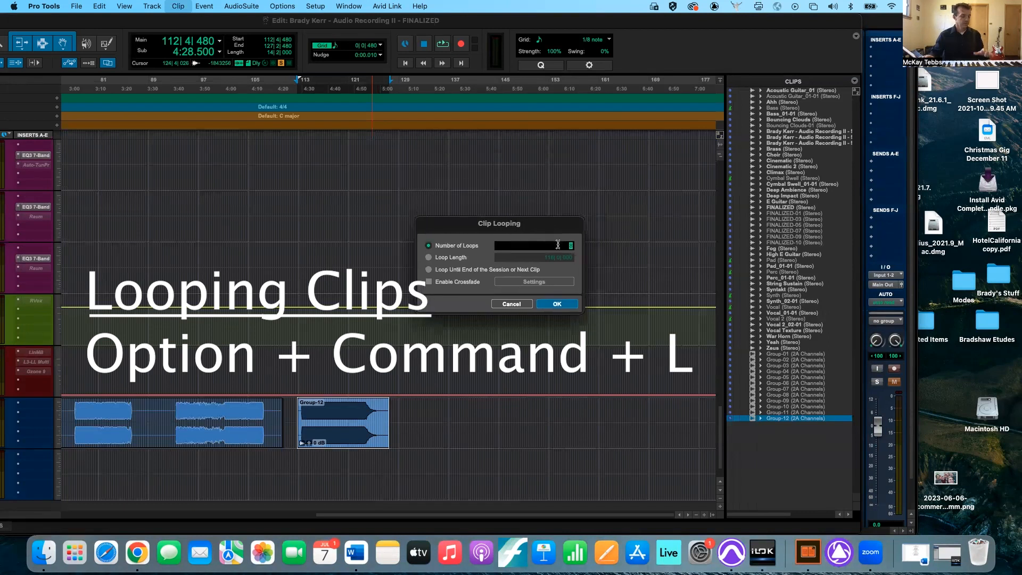
{"action": "key", "text": "Return"}
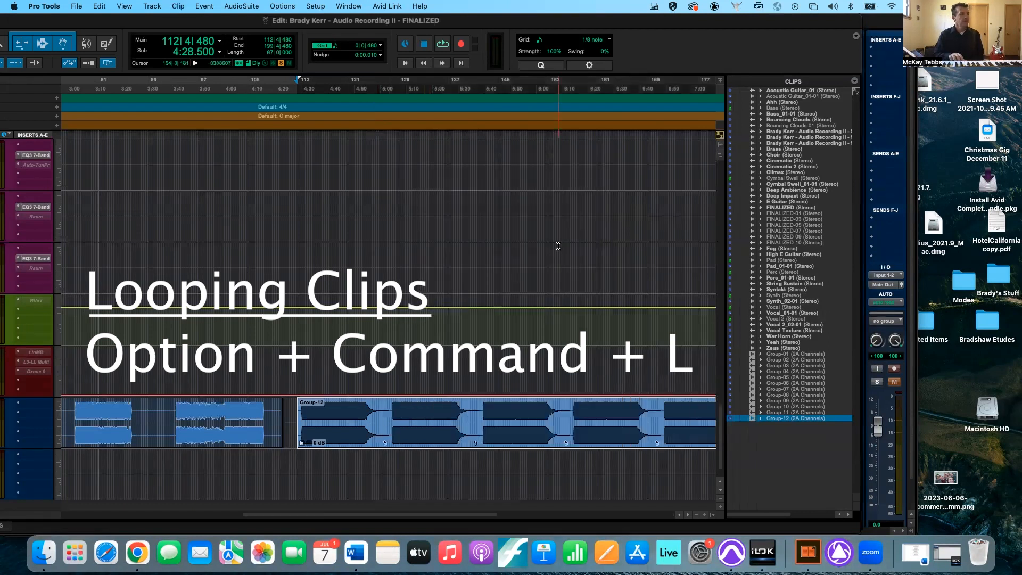
{"action": "scroll", "coordinate": [523, 335], "scroll_direction": "right", "scroll_amount": 5}
{"action": "scroll", "coordinate": [519, 338], "scroll_direction": "down", "scroll_amount": 2}
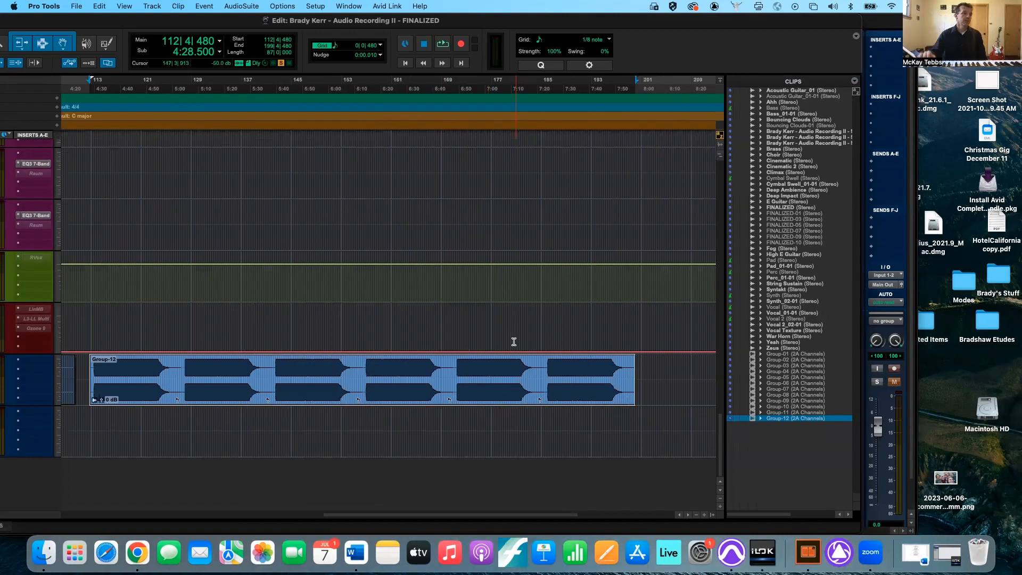
- Unloop the looped clip group with the Remove option to revert to the original clip
{"action": "right_click", "coordinate": [485, 387]}
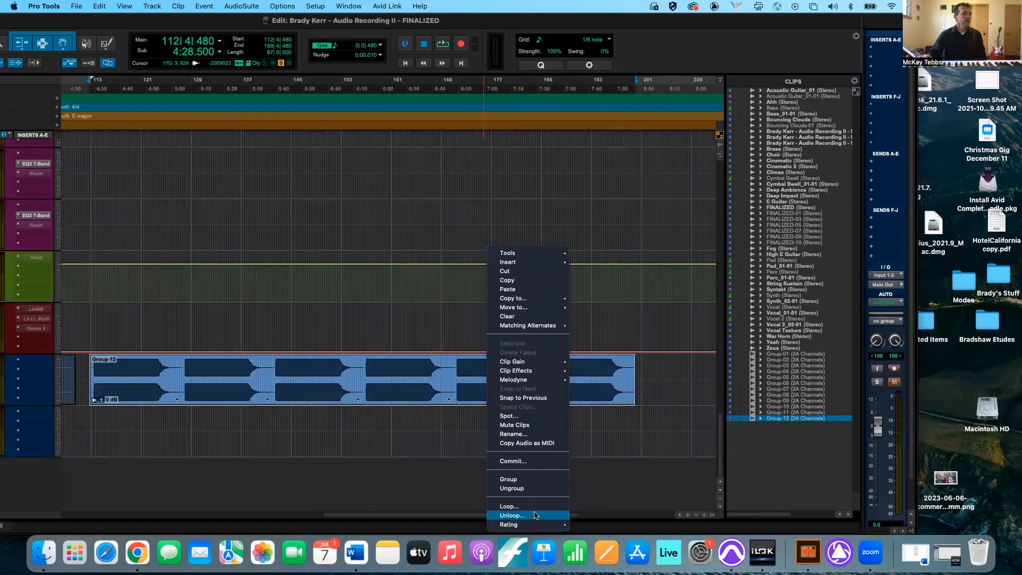
{"action": "left_click", "coordinate": [534, 516]}
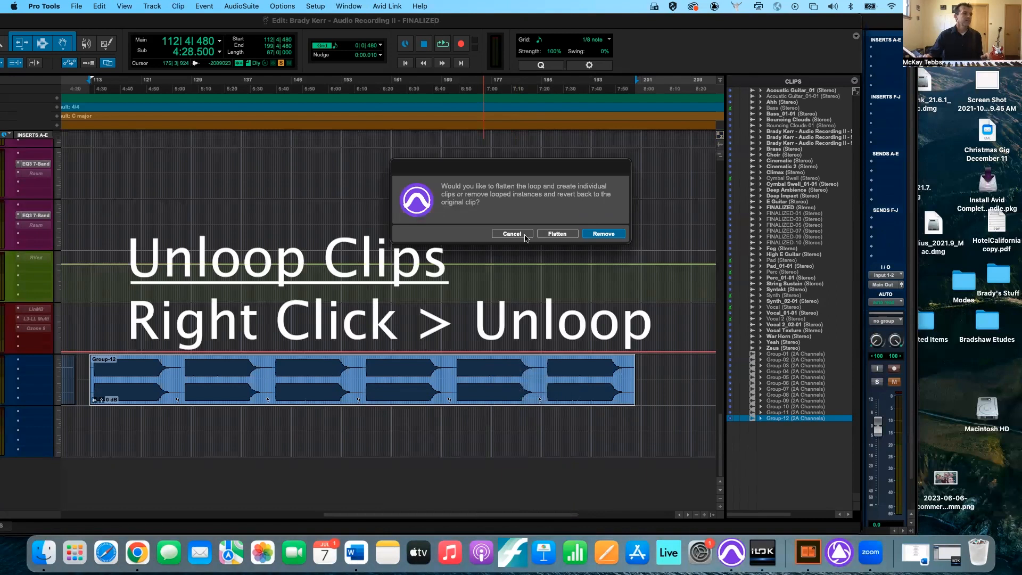
{"action": "left_click", "coordinate": [598, 235]}
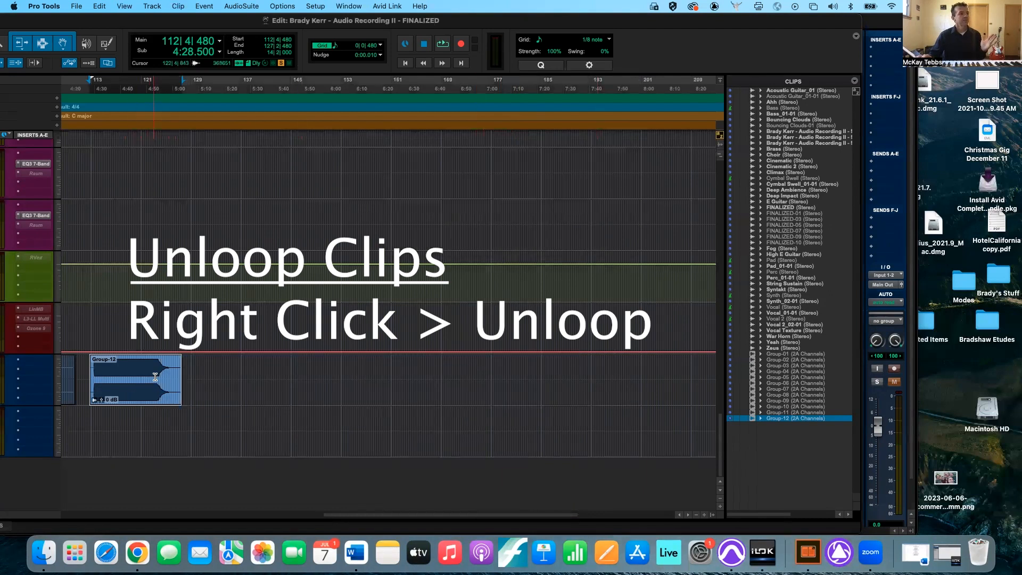
- Loop the last clip group eight times and unloop it with the Flatten option to create individual clips
{"action": "key", "text": "alt+super+l"}
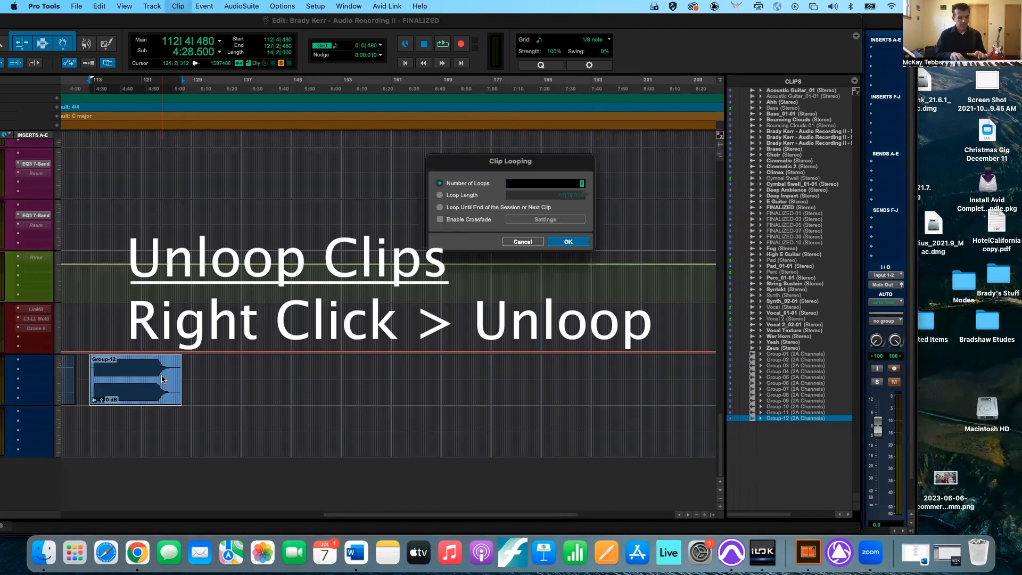
{"action": "key", "text": "Return"}
{"action": "right_click", "coordinate": [294, 386]}
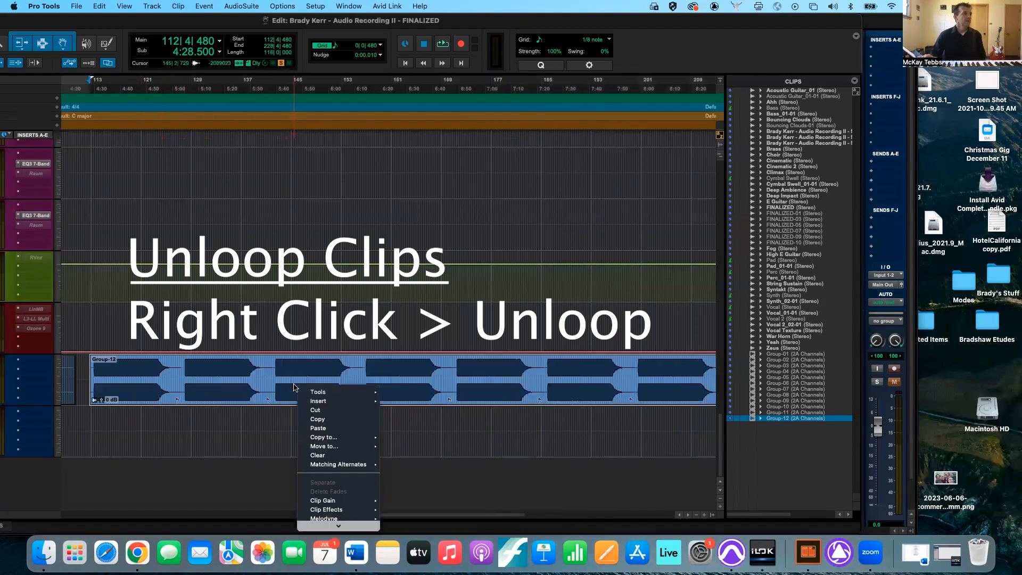
{"action": "mouse_move", "coordinate": [339, 526]}
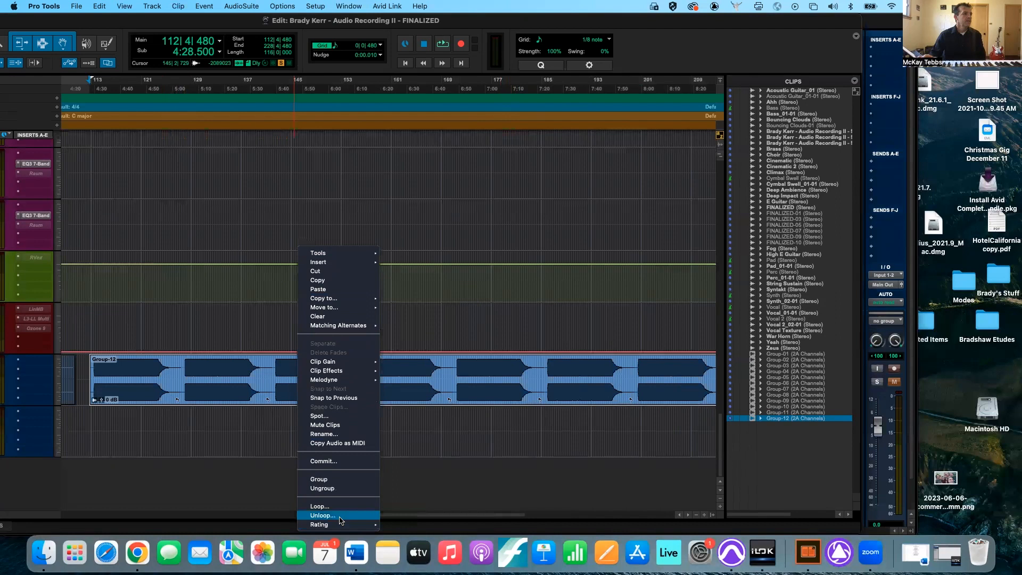
{"action": "left_click", "coordinate": [341, 516]}
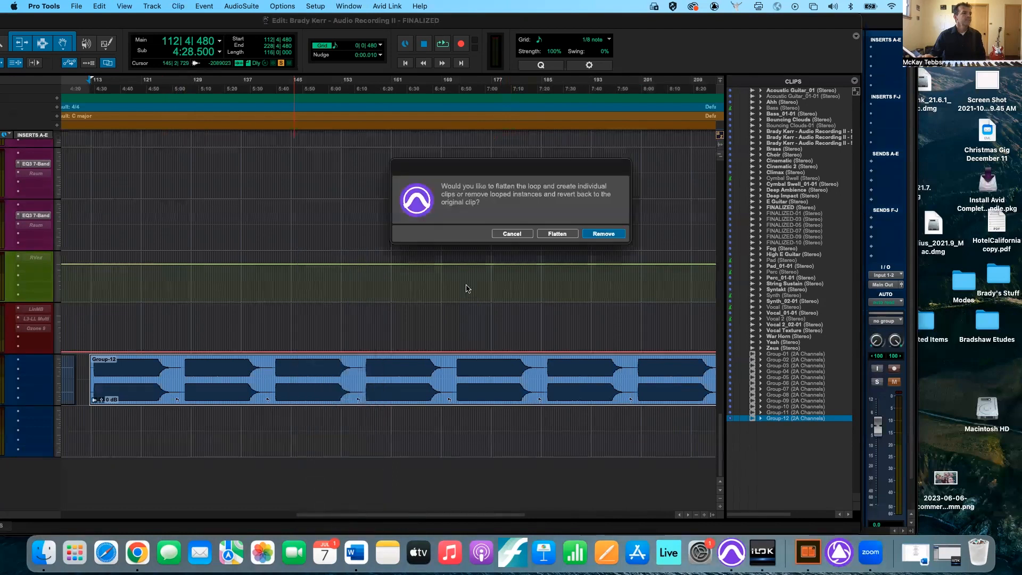
{"action": "left_click", "coordinate": [557, 234]}
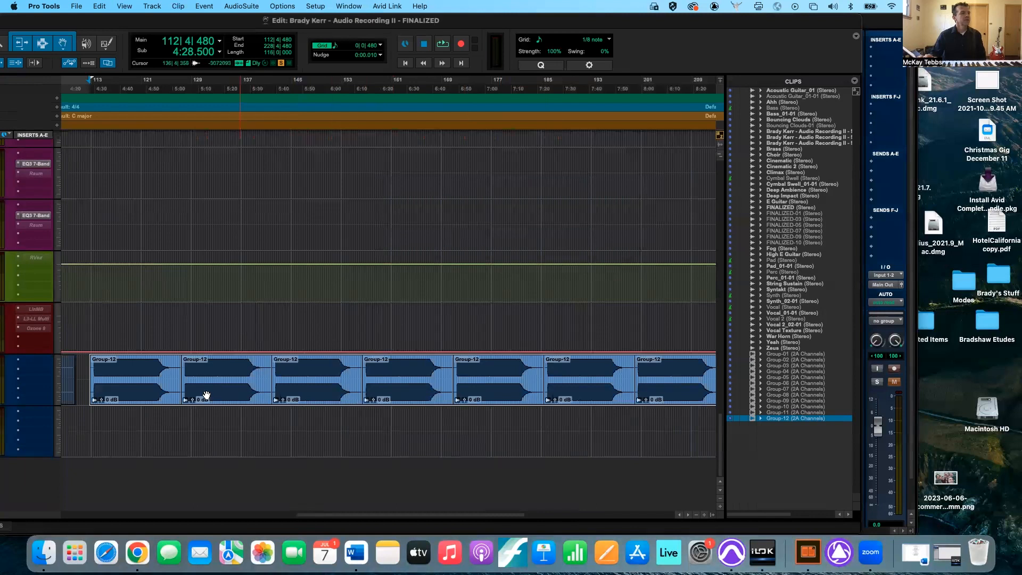
- Review the flattened clip groups along the timeline, and undo both the flattening and the looping
{"action": "scroll", "coordinate": [408, 393], "scroll_direction": "right", "scroll_amount": 3}
{"action": "scroll", "coordinate": [408, 393], "scroll_direction": "right", "scroll_amount": 2}
{"action": "scroll", "coordinate": [407, 393], "scroll_direction": "left", "scroll_amount": 4}
{"action": "scroll", "coordinate": [408, 393], "scroll_direction": "left", "scroll_amount": 8}
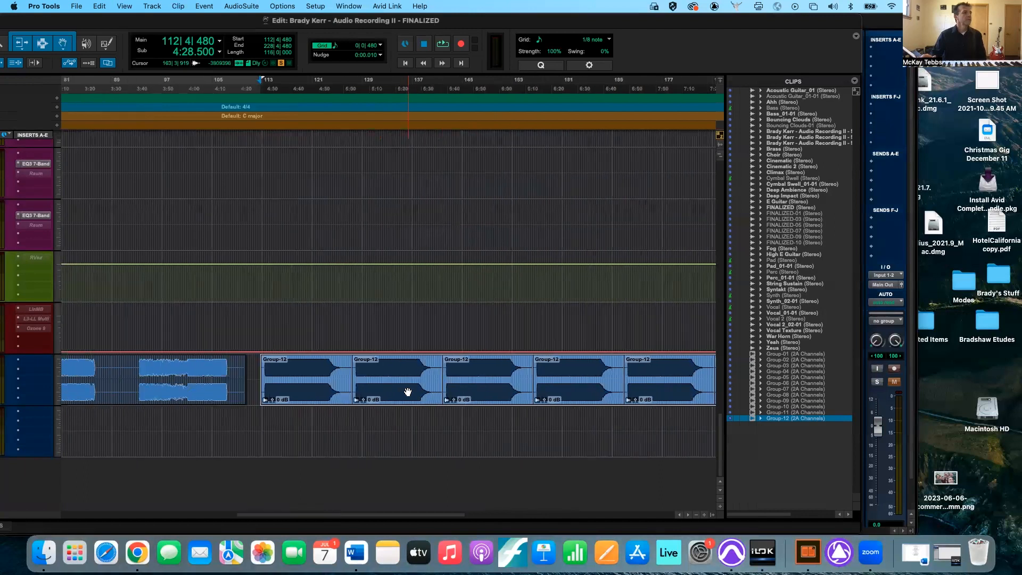
{"action": "key", "text": "super+z"}
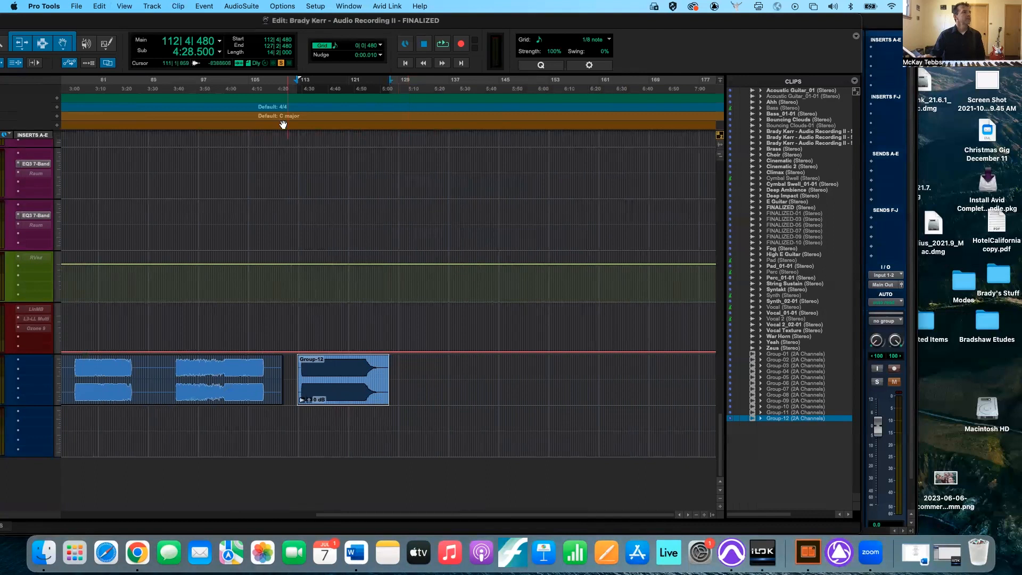
- Move the Edit window to reveal its edit tools, and set the Trim tool to Loop mode, toggling between its modes
{"action": "left_click_drag", "start_coordinate": [294, 27], "coordinate": [517, 40]}
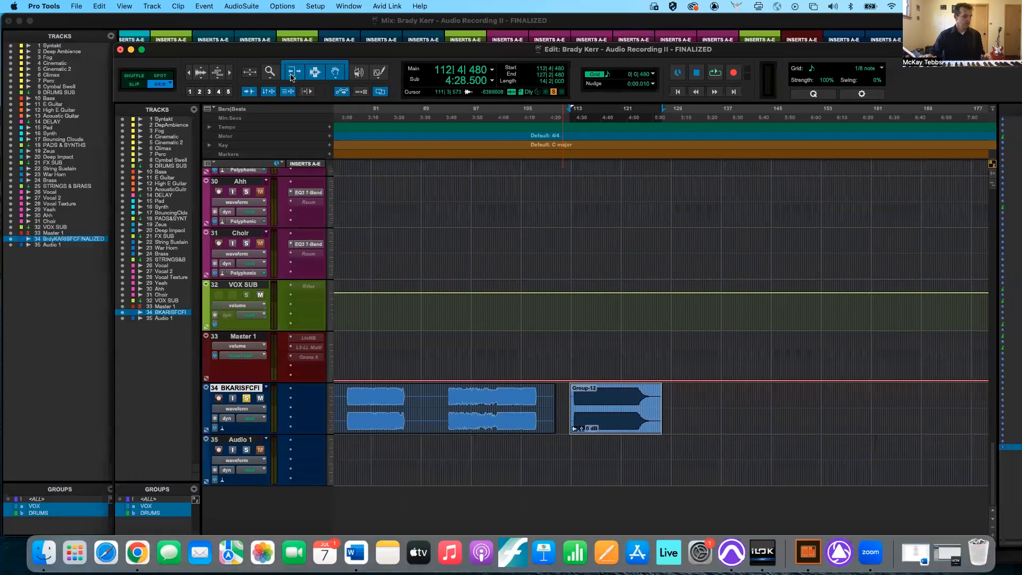
{"action": "left_click", "coordinate": [291, 78]}
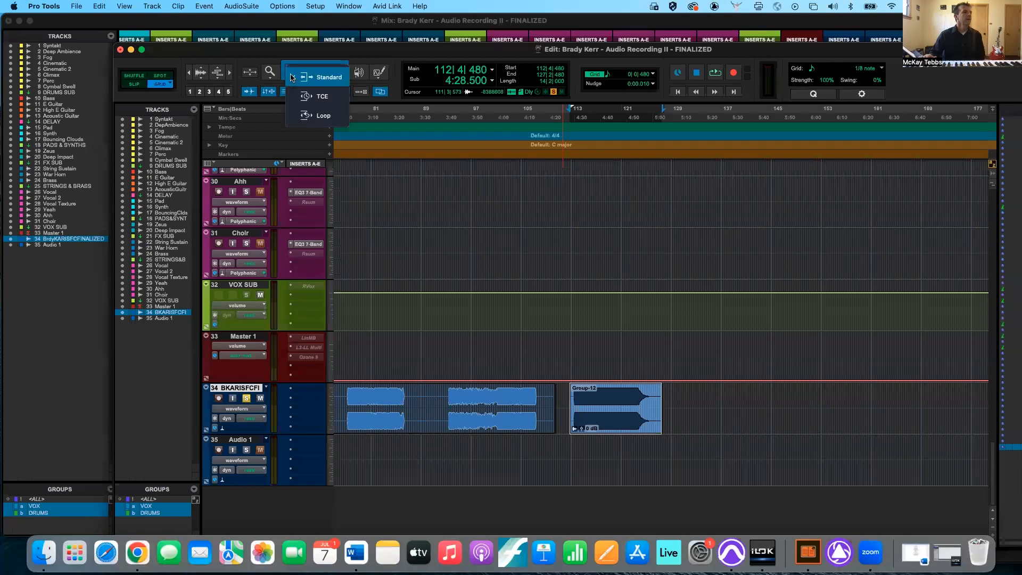
{"action": "left_click", "coordinate": [314, 115]}
{"action": "left_click", "coordinate": [297, 77]}
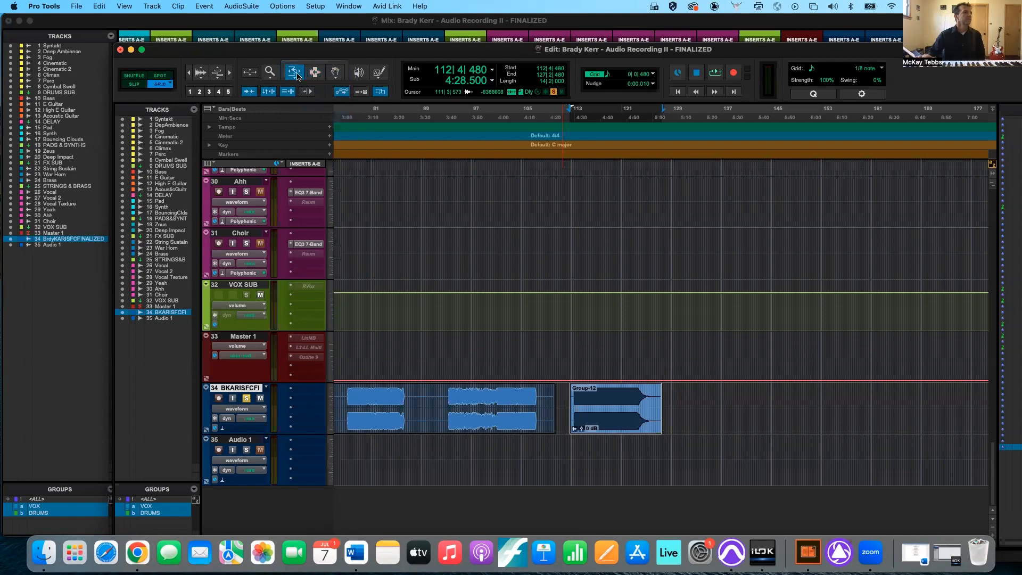
{"action": "key", "text": "F6"}
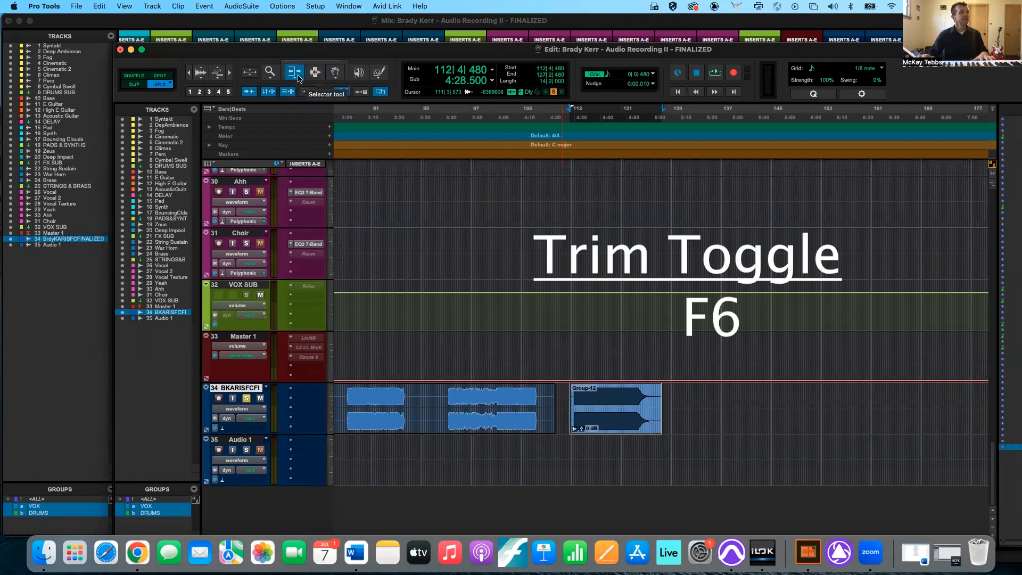
{"action": "key", "text": "F6"}
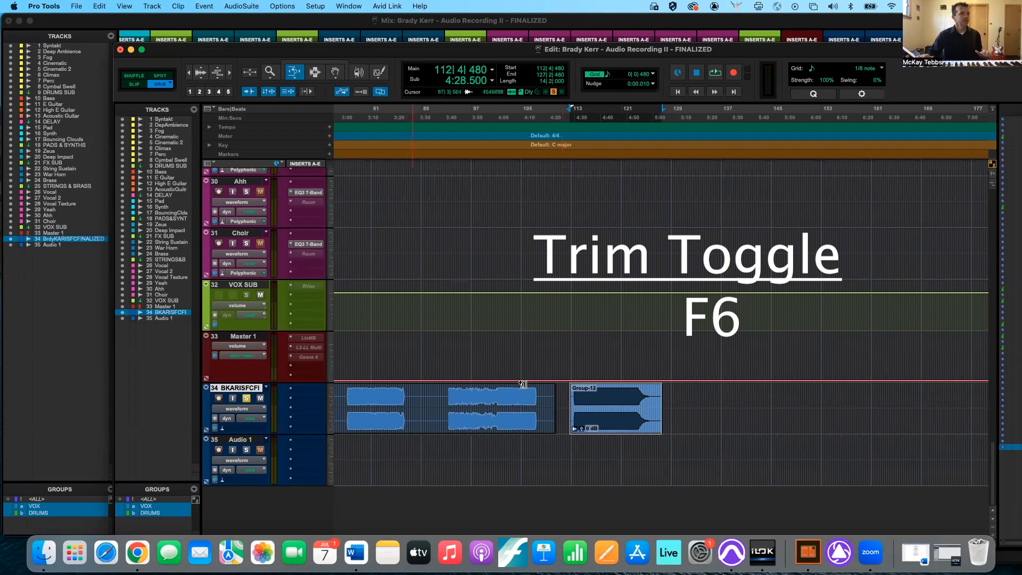
- Loop-trim the end of the last clip group out to bar 178, and re-enable the Smart Tool
{"action": "left_click_drag", "start_coordinate": [658, 410], "coordinate": [979, 410]}
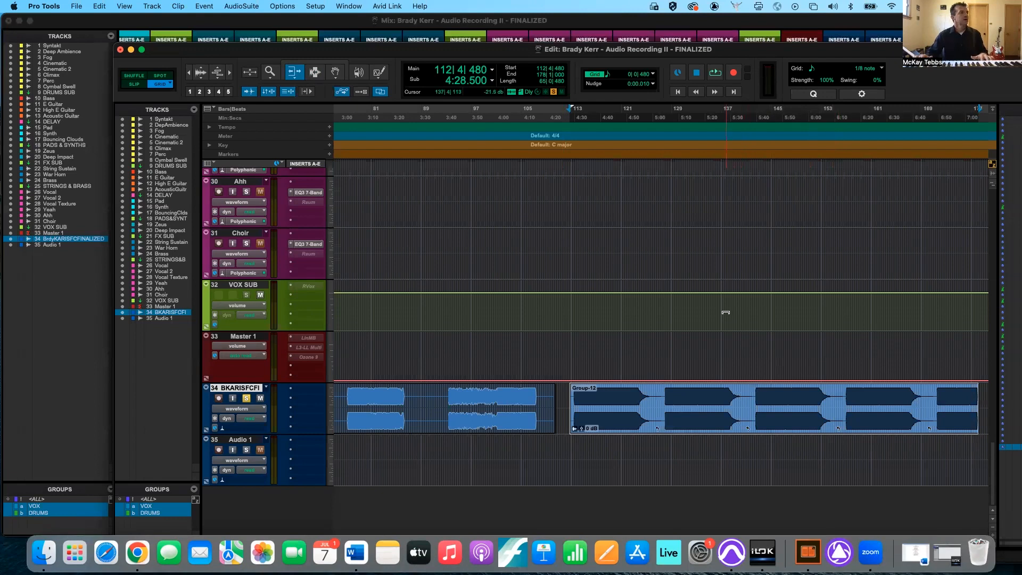
{"action": "left_click", "coordinate": [328, 67]}
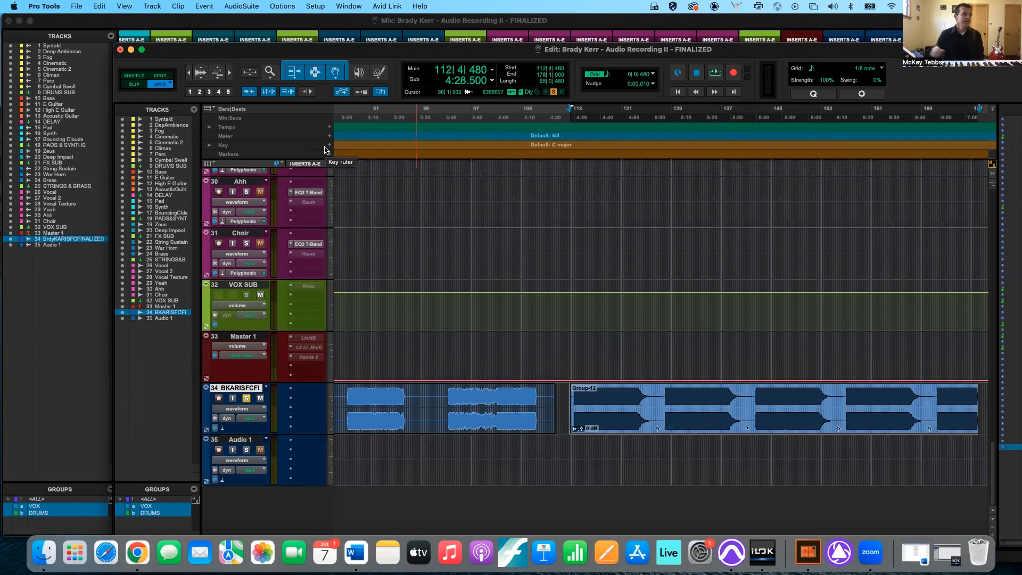
{"action": "scroll", "coordinate": [268, 279], "scroll_direction": "up", "scroll_amount": 10}
{"action": "scroll", "coordinate": [268, 279], "scroll_direction": "up", "scroll_amount": 3}
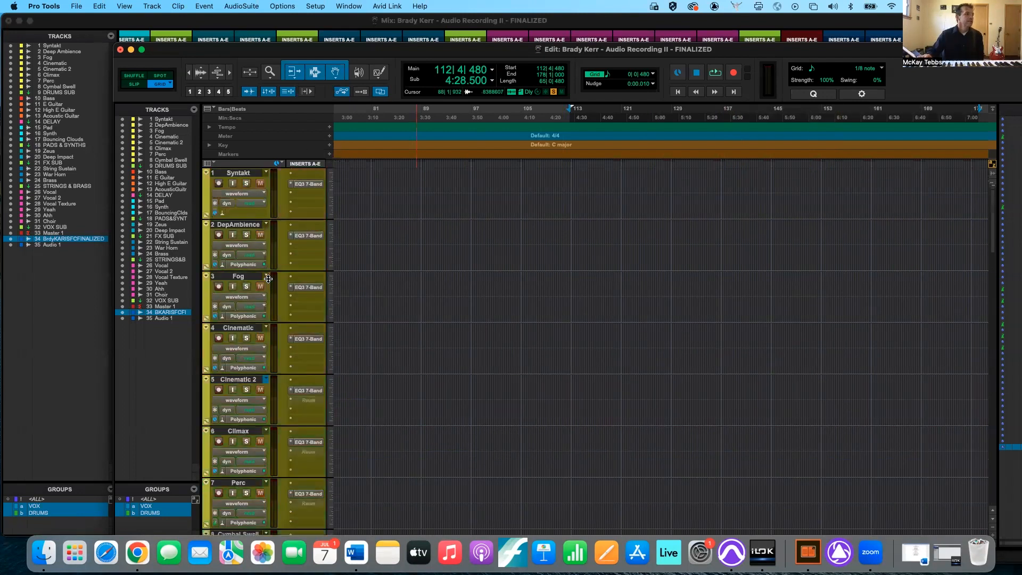
- Create a new playlist named Take 2 on the E Guitar track
{"action": "scroll", "coordinate": [268, 279], "scroll_direction": "up", "scroll_amount": 2}
{"action": "scroll", "coordinate": [267, 279], "scroll_direction": "down", "scroll_amount": 4}
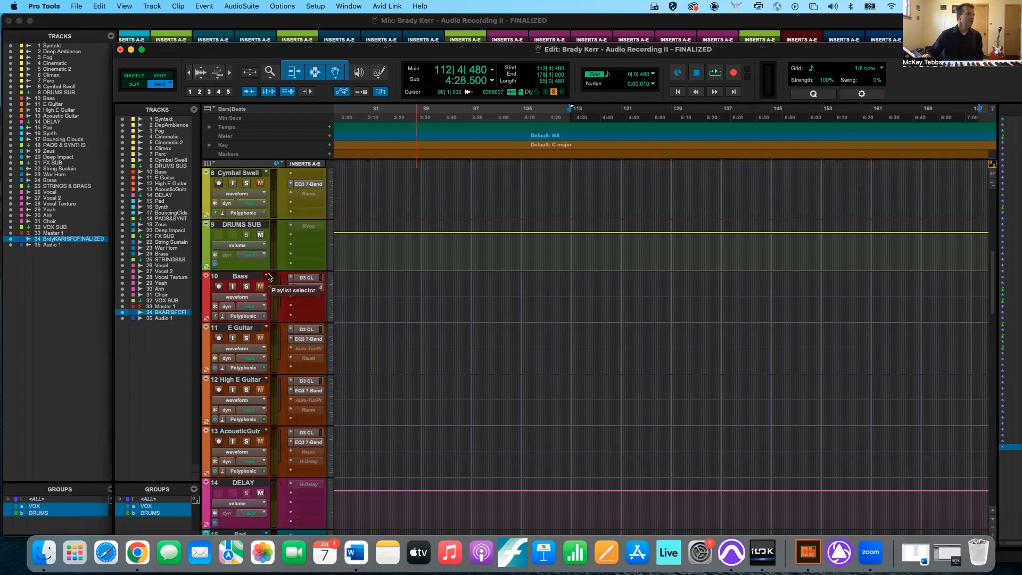
{"action": "left_click", "coordinate": [268, 277]}
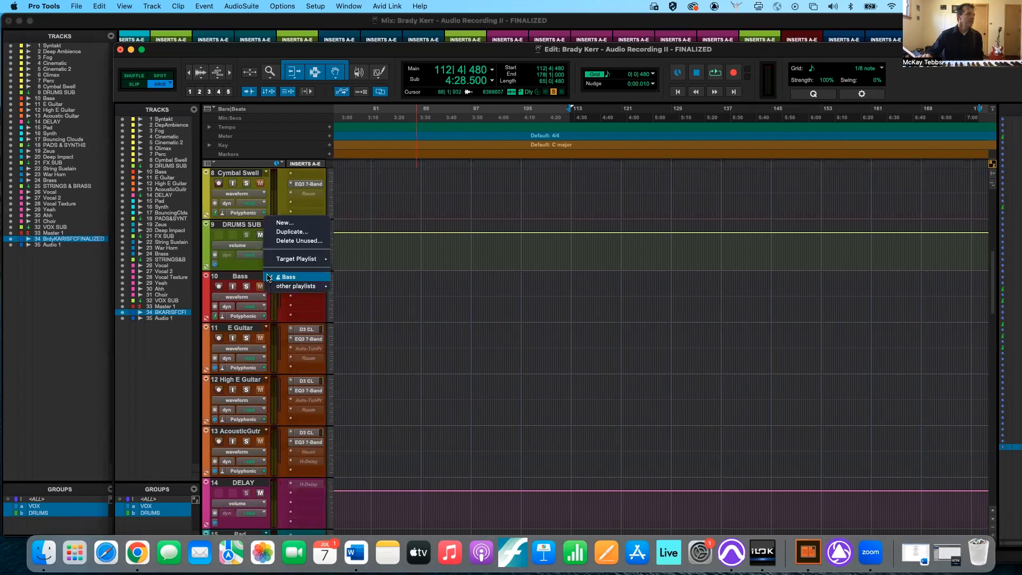
{"action": "left_click", "coordinate": [268, 330]}
{"action": "left_click", "coordinate": [268, 329]}
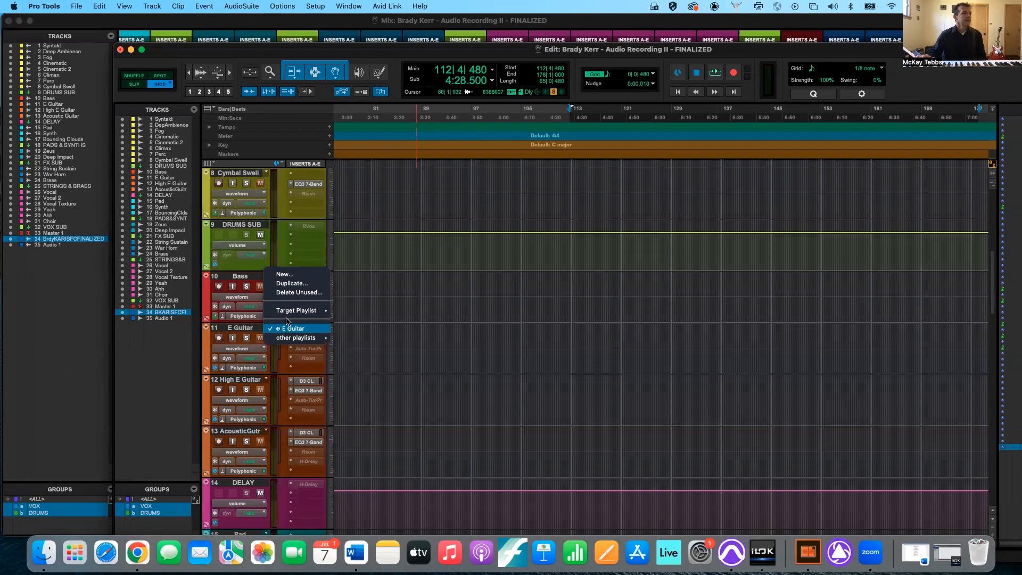
{"action": "left_click", "coordinate": [288, 274]}
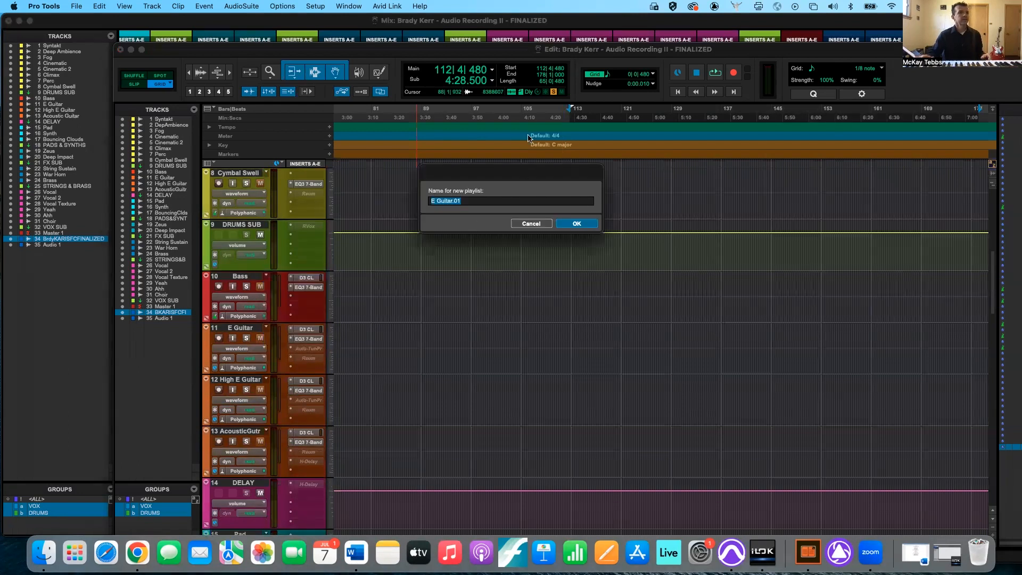
{"action": "type", "text": "Take 2"}
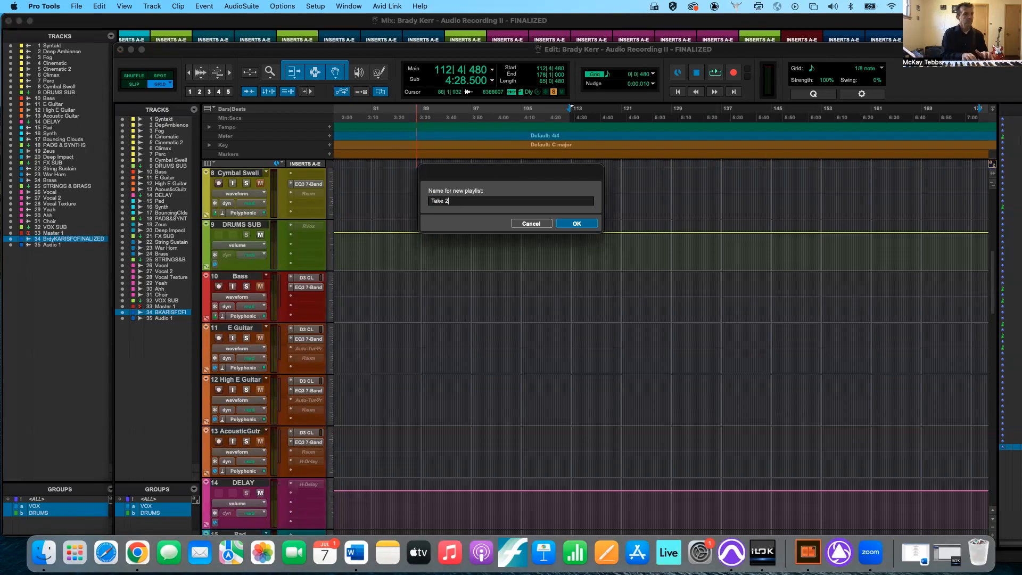
{"action": "key", "text": "Return"}
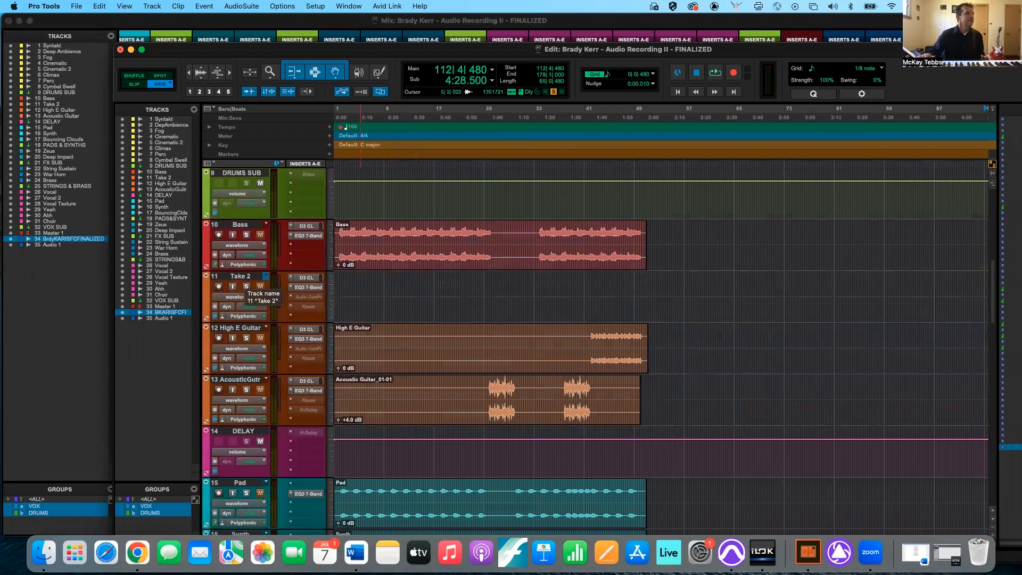
- Switch track 11 to its original E Guitar playlist and back to Take 2
{"action": "left_click", "coordinate": [265, 277]}
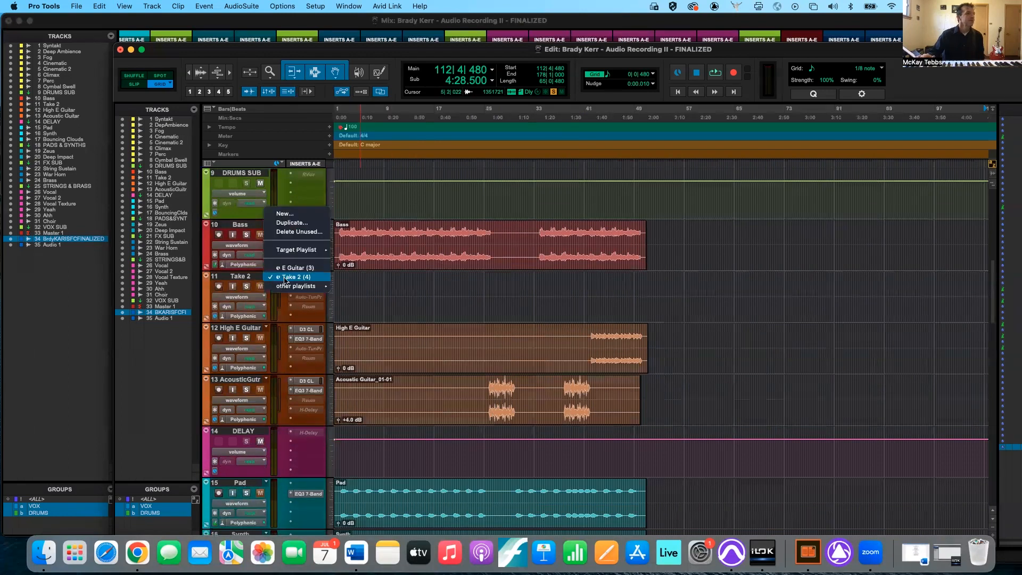
{"action": "left_click", "coordinate": [311, 270]}
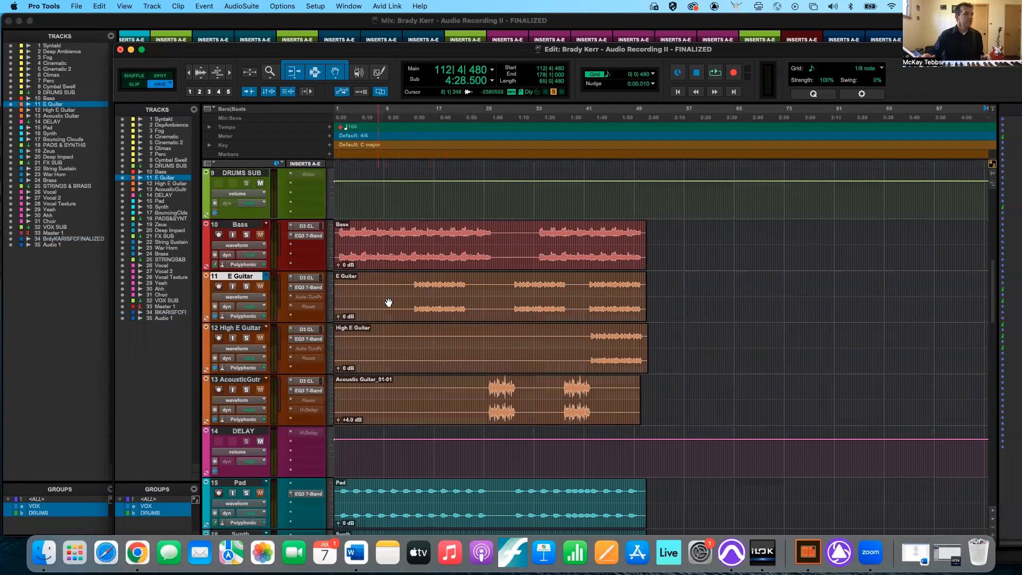
{"action": "left_click", "coordinate": [266, 277]}
{"action": "left_click", "coordinate": [277, 286]}
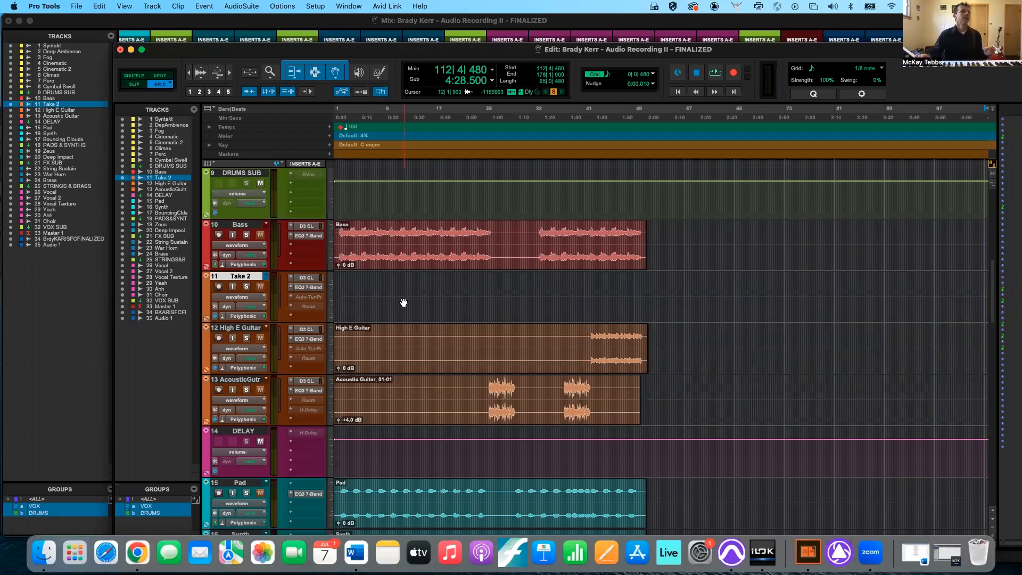
- Add another new playlist named Take 3 to track 11
{"action": "left_click", "coordinate": [265, 281]}
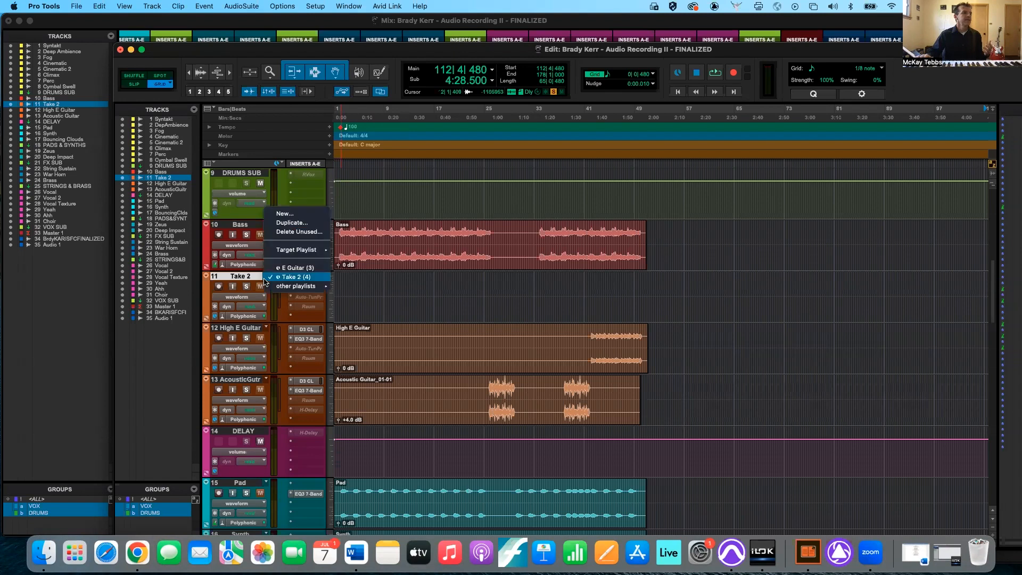
{"action": "left_click", "coordinate": [296, 213]}
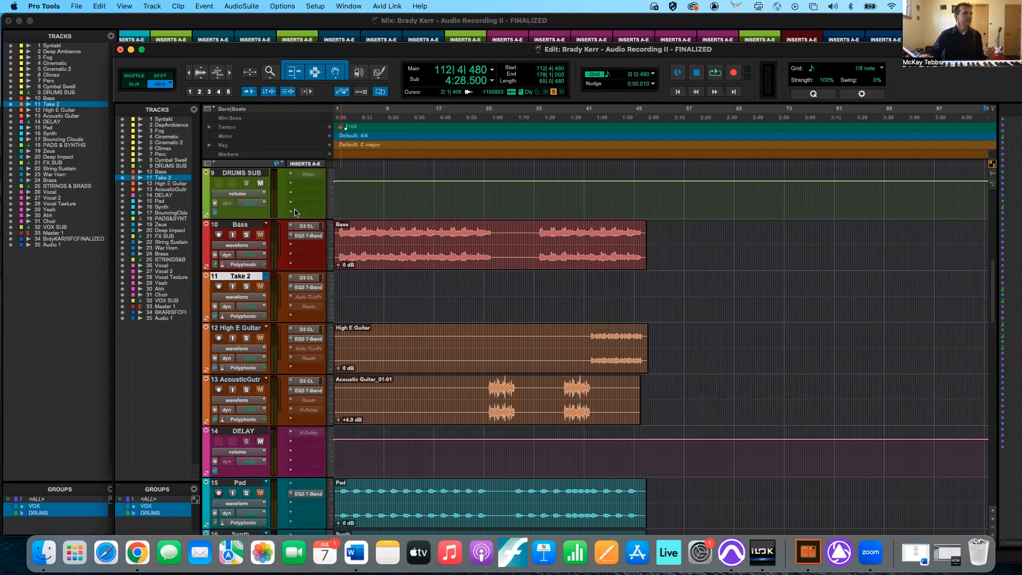
{"action": "type", "text": "Take 3"}
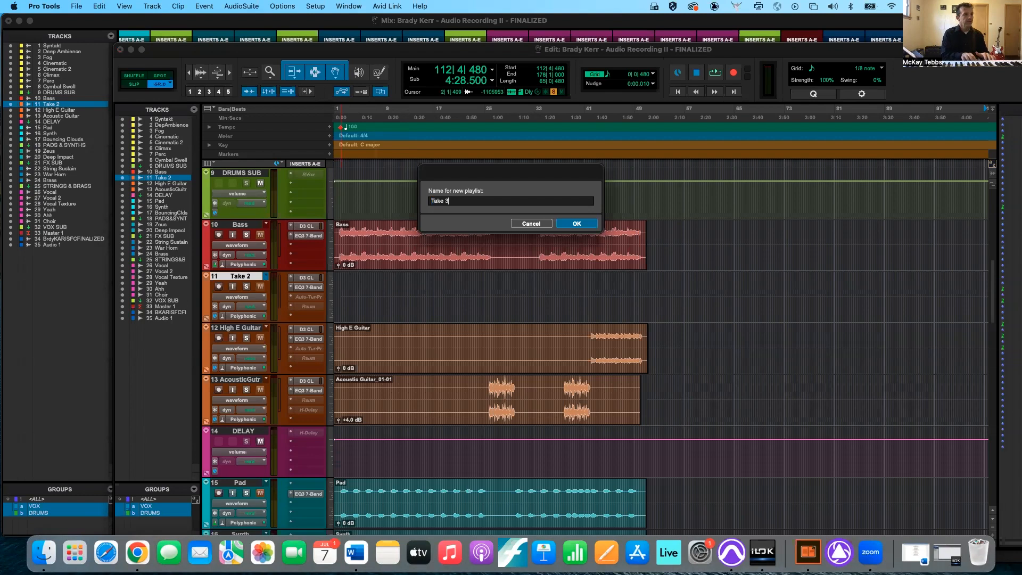
{"action": "key", "text": "Return"}
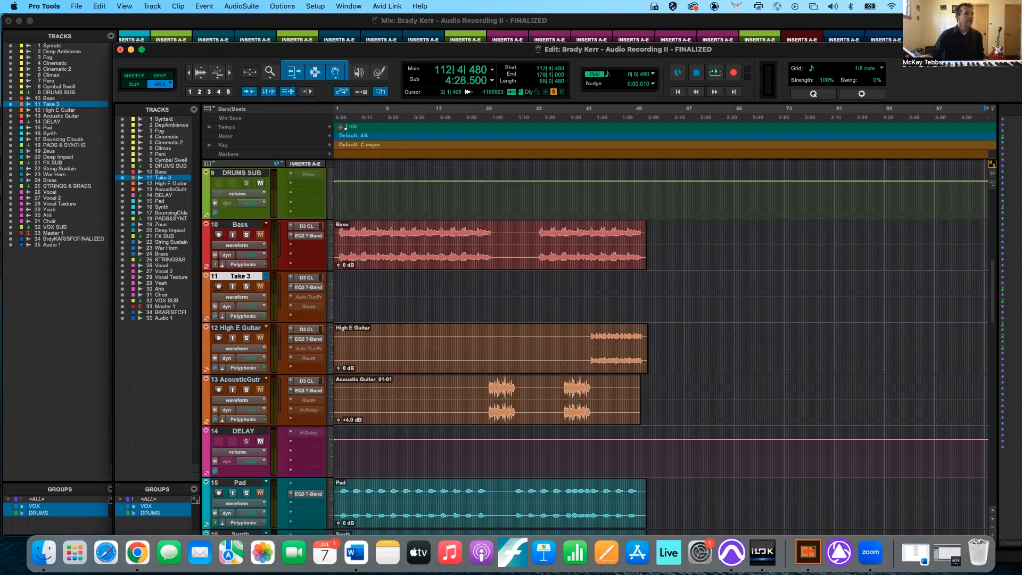
- Cycle track 11 through its E Guitar, Take 2 and Take 3 playlists, ending on the E Guitar playlist
{"action": "left_click", "coordinate": [267, 277]}
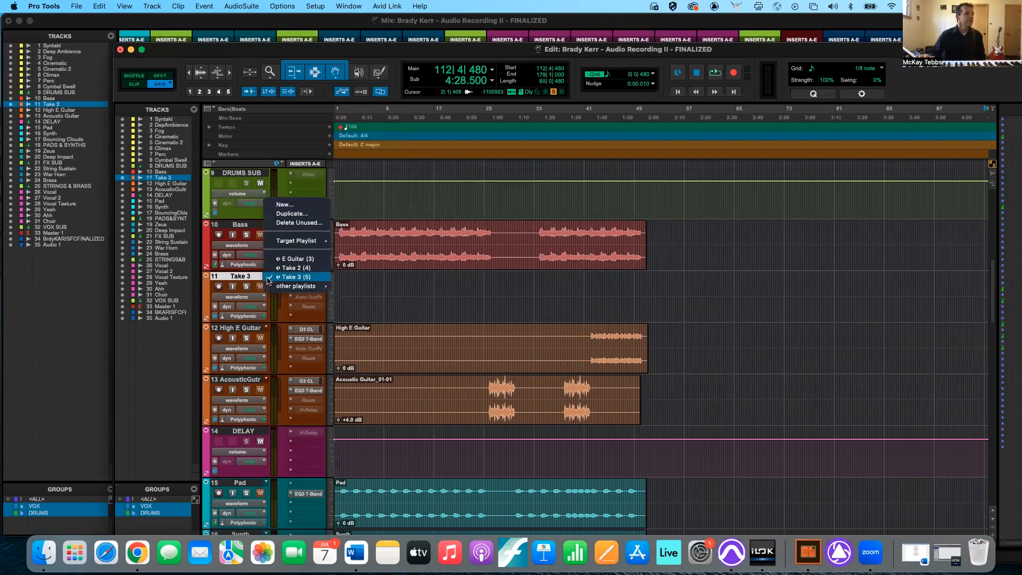
{"action": "left_click", "coordinate": [290, 260]}
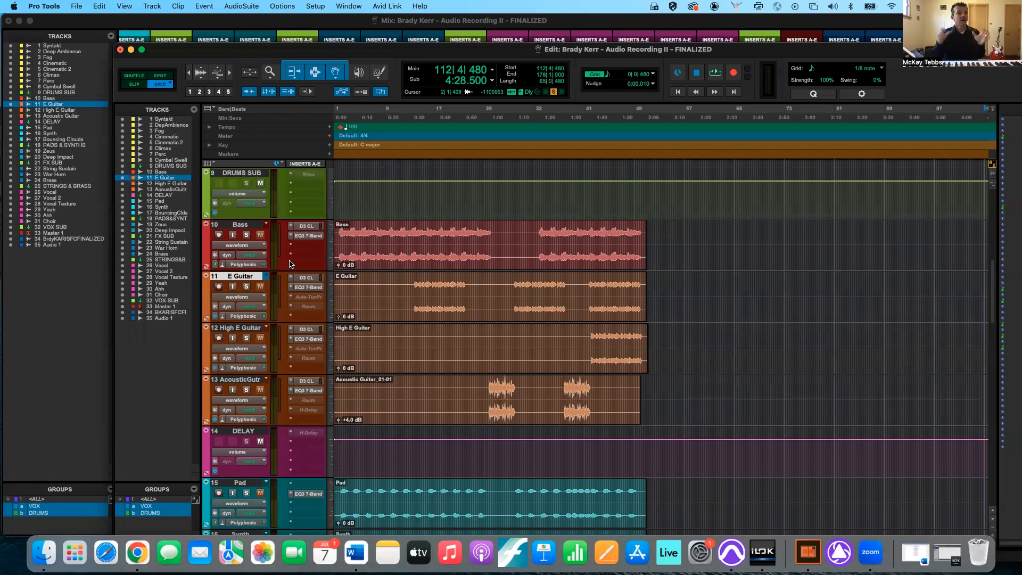
{"action": "left_click", "coordinate": [267, 277]}
{"action": "left_click", "coordinate": [270, 286]}
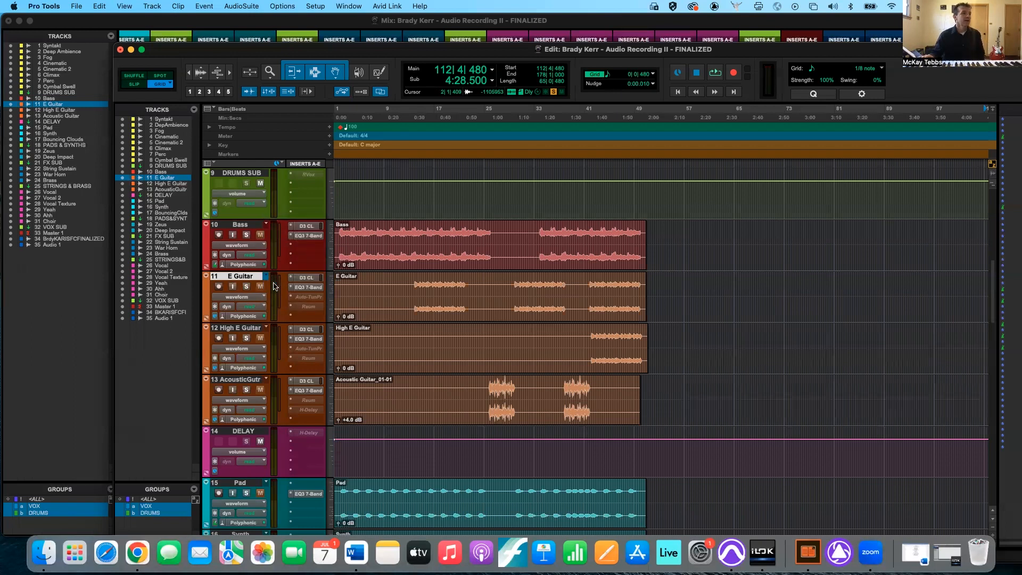
{"action": "left_click", "coordinate": [266, 278]}
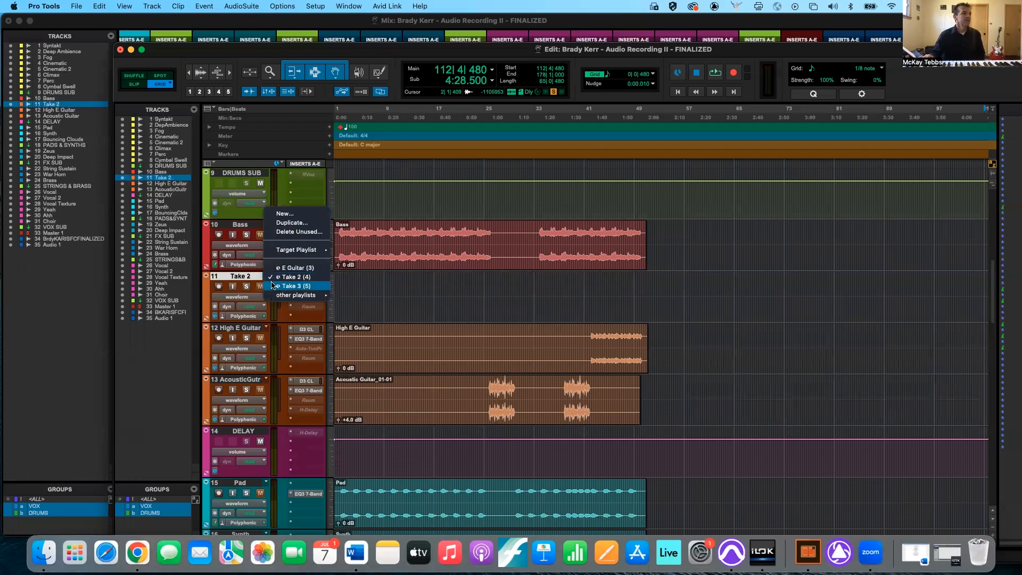
{"action": "left_click", "coordinate": [272, 286]}
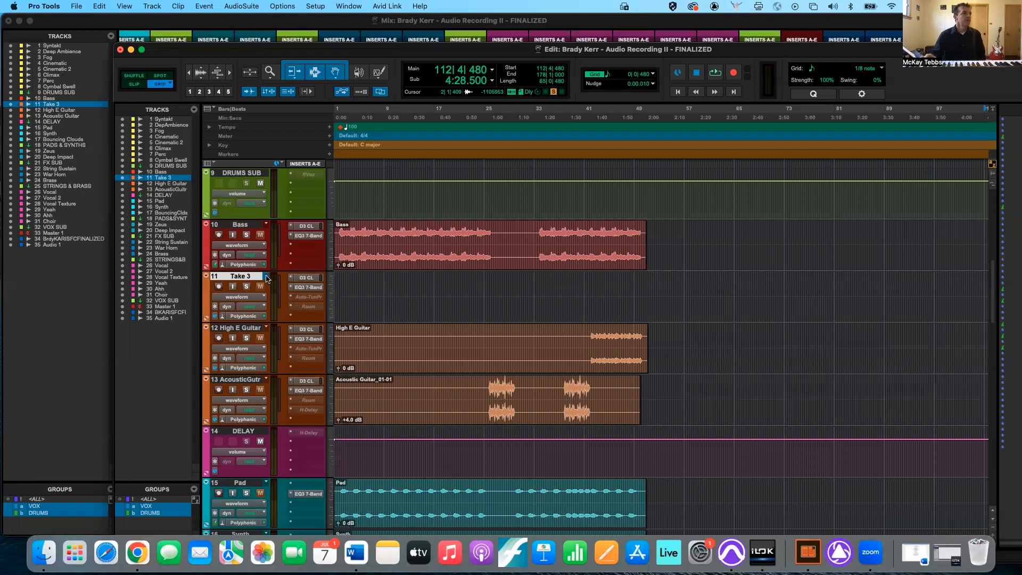
{"action": "left_click", "coordinate": [266, 276]}
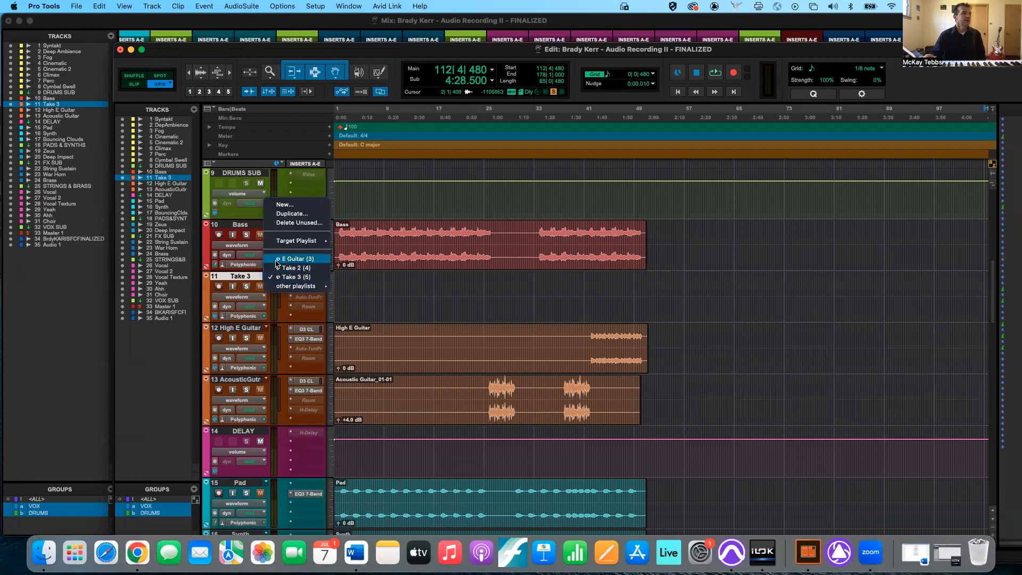
{"action": "left_click", "coordinate": [276, 260]}
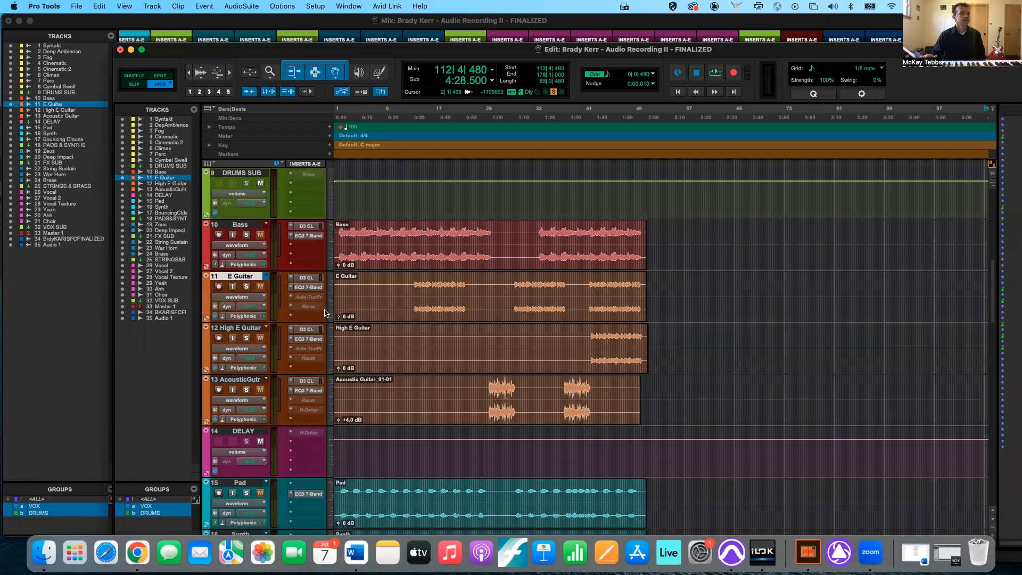